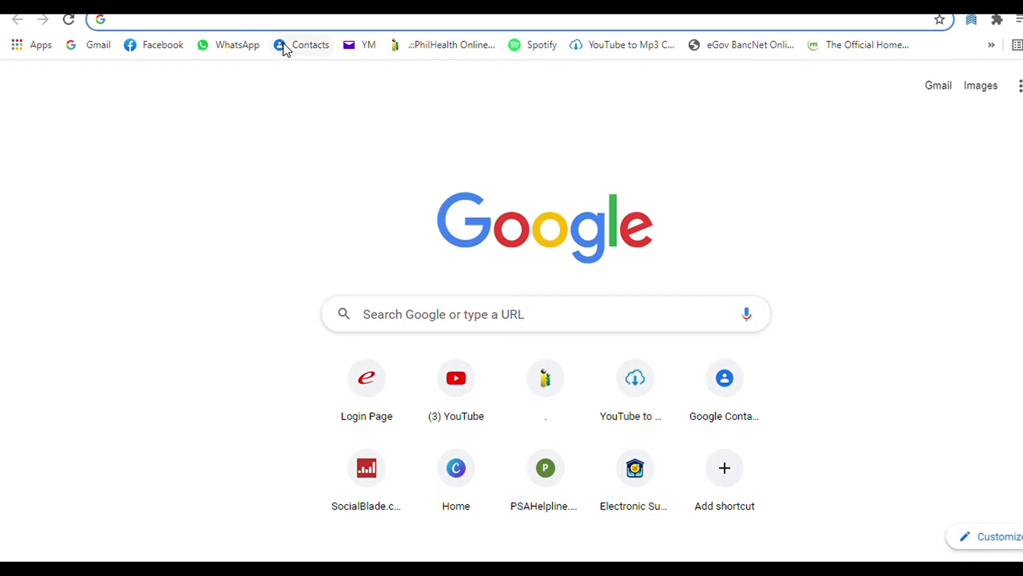
left_click(221, 26)
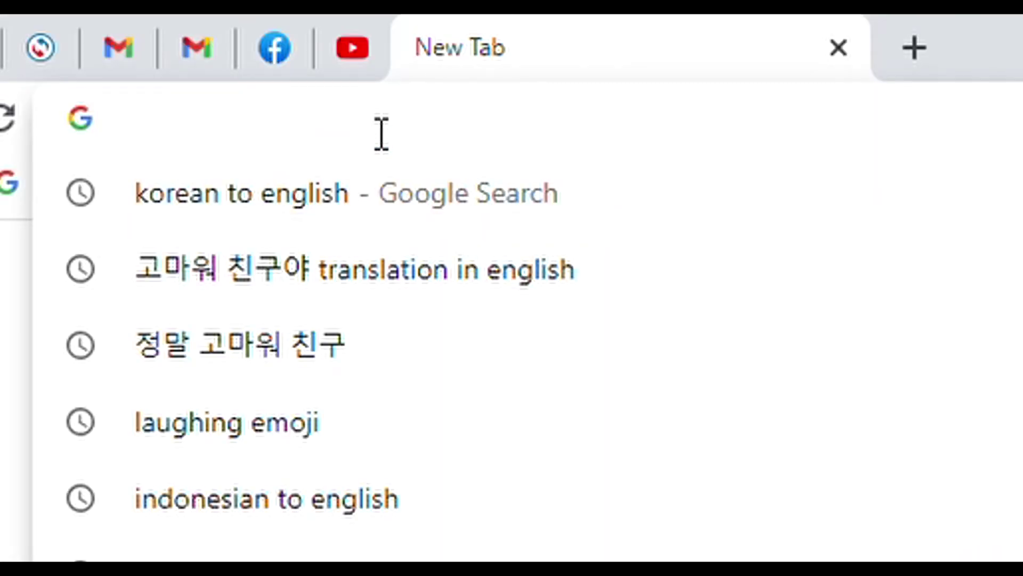
type("https://www.pagibigfundservices.com/esrsemployer/")
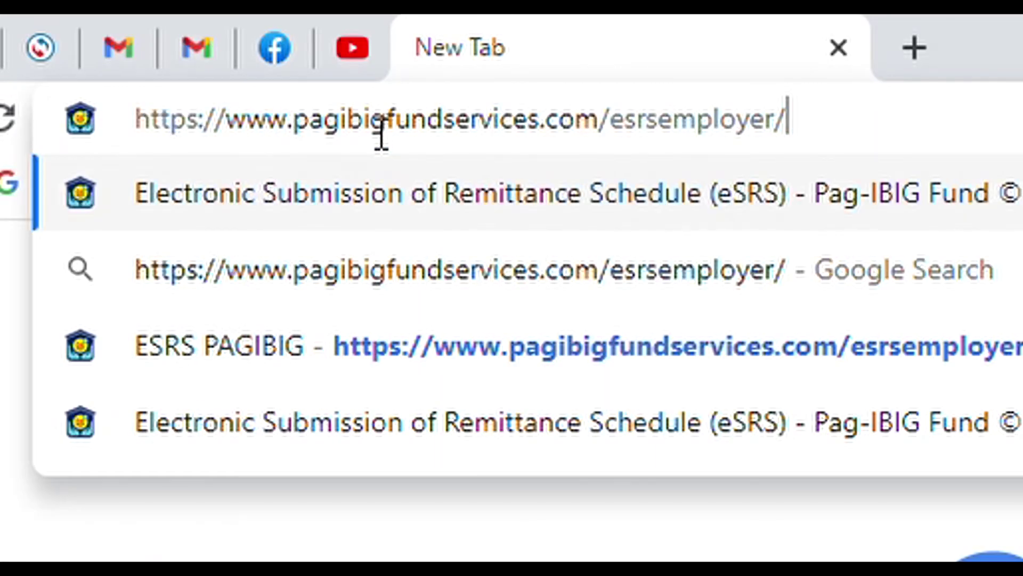
key("Return")
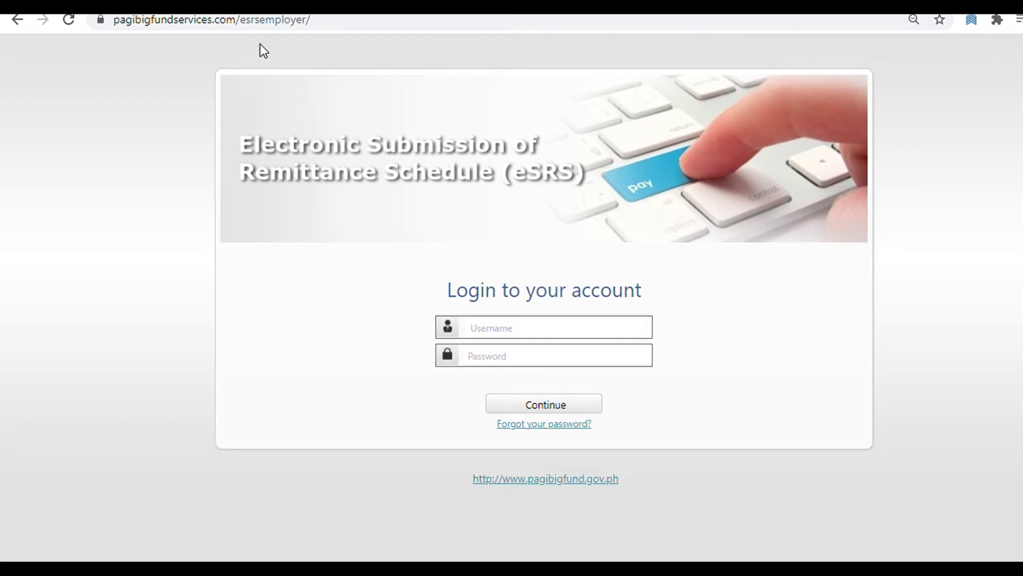
Step: Log in to the eSRS employer account with the account username and password
left_click(561, 335)
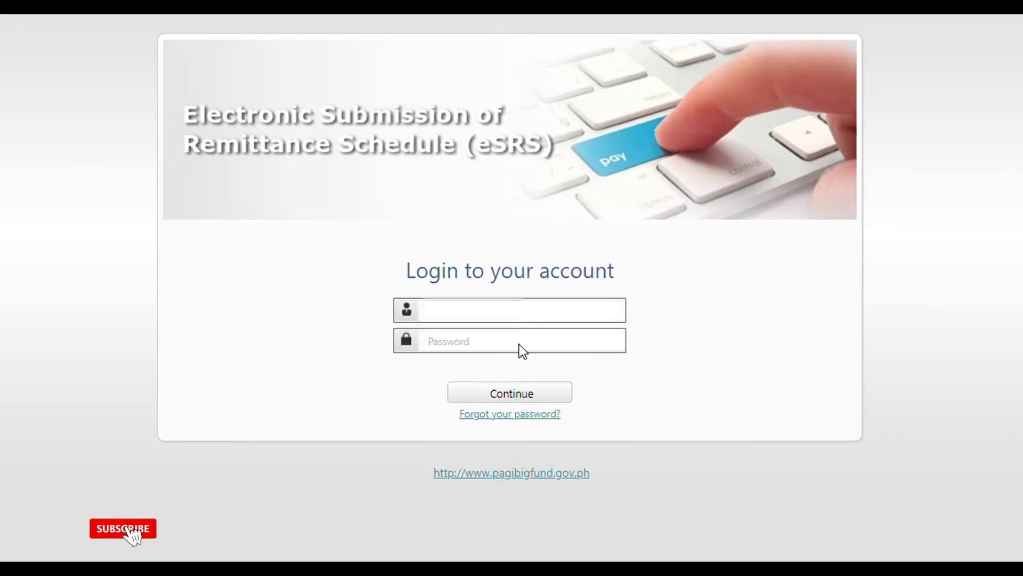
left_click(525, 342)
type("•••••")
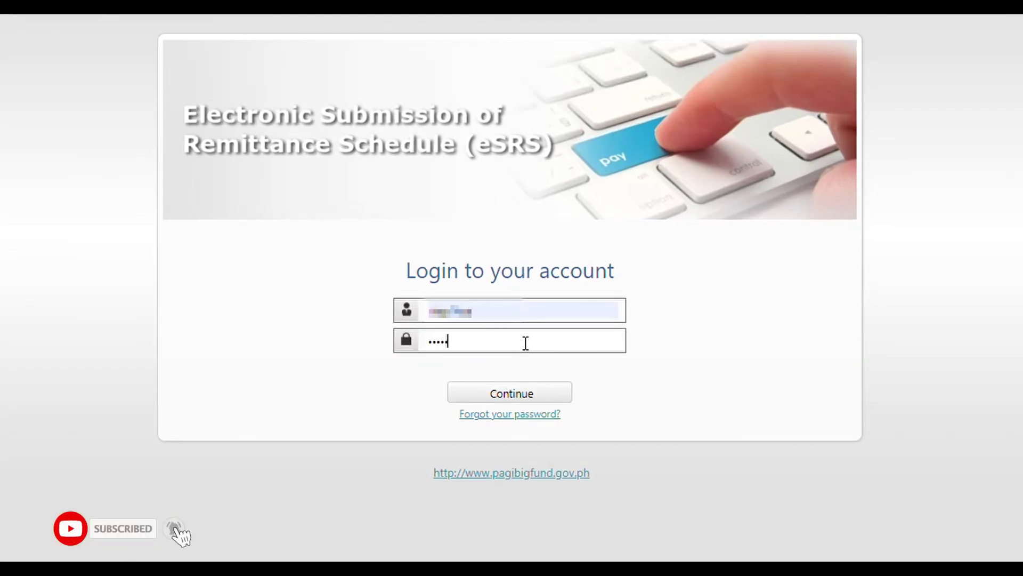
type("•••")
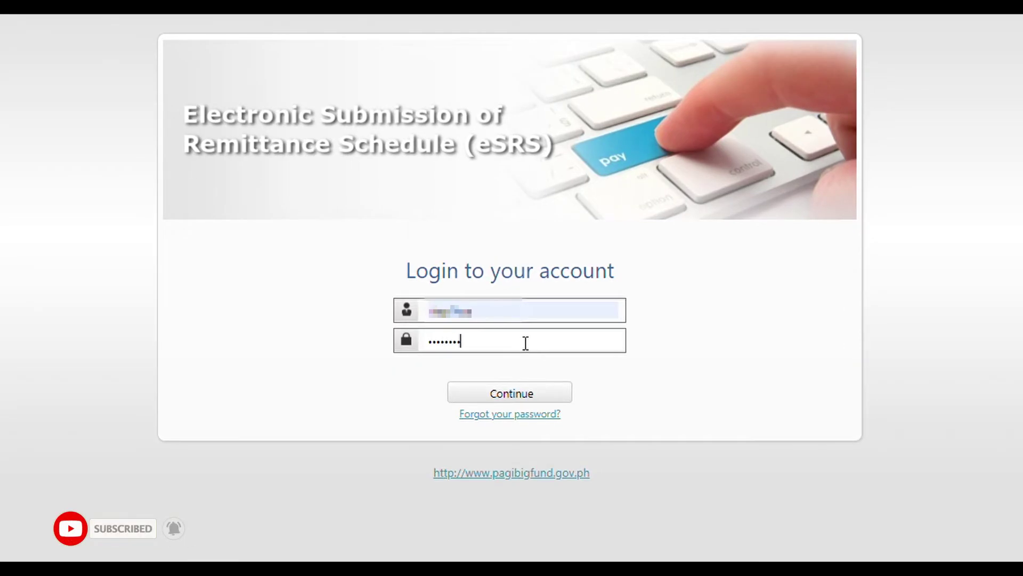
left_click(562, 397)
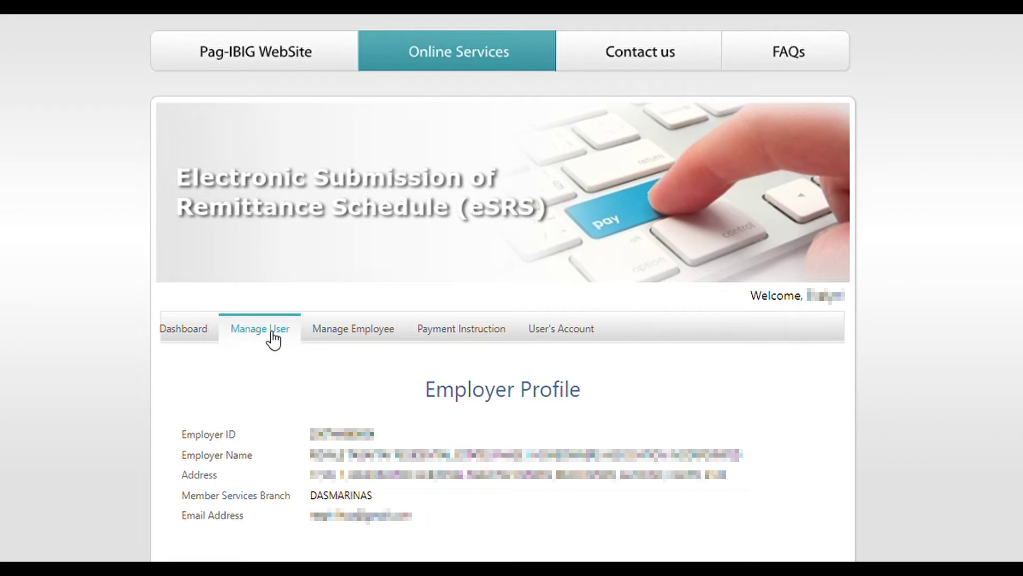
Step: View the Manage Users page and the account profile of the logged-in user
left_click(269, 330)
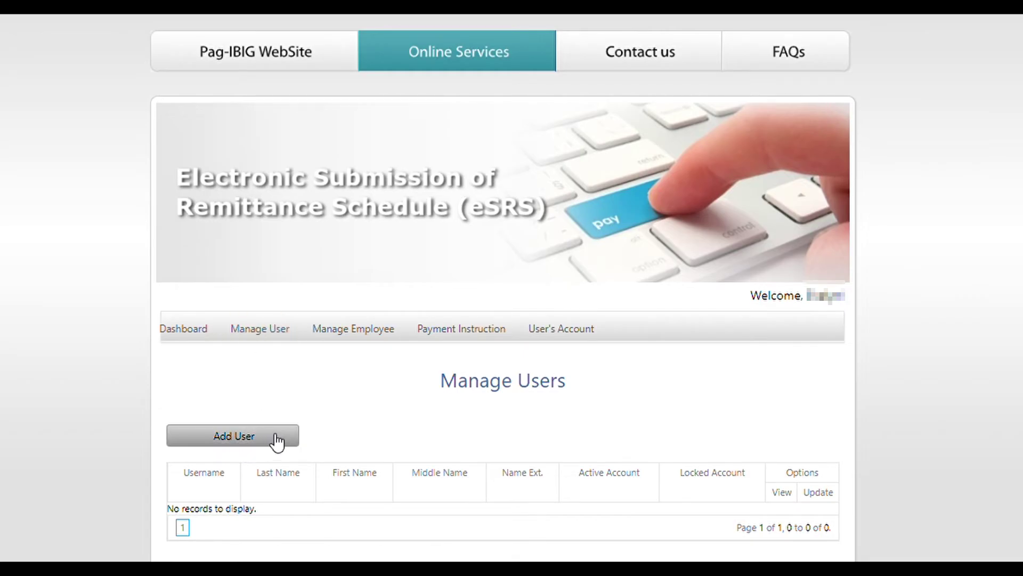
mouse_move(586, 339)
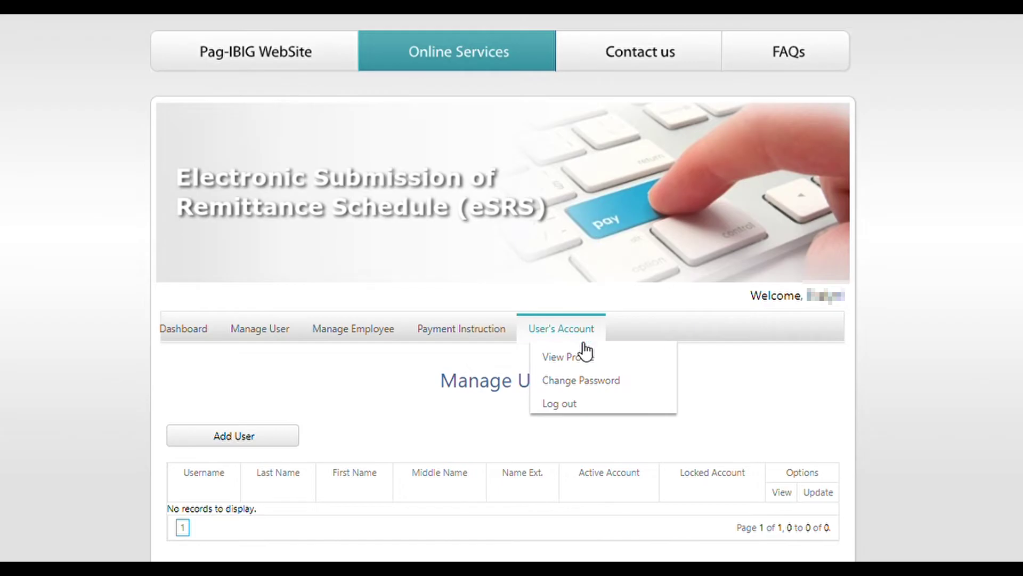
left_click(584, 357)
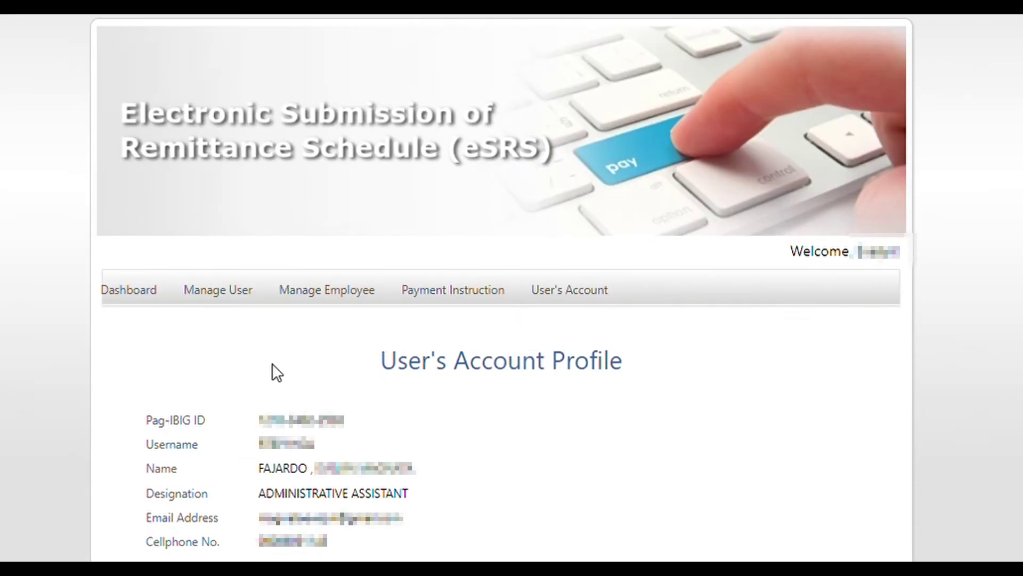
Step: Open the Manage Employee page and look through the active employees and their payment types
left_click(324, 305)
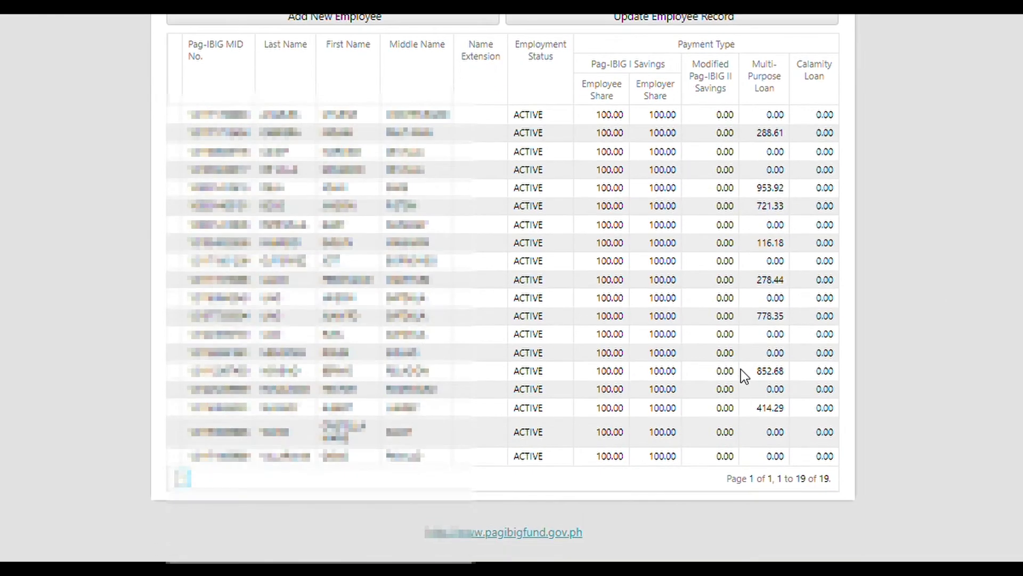
scroll(740, 369, "down", 2)
scroll(503, 282, "up", 1)
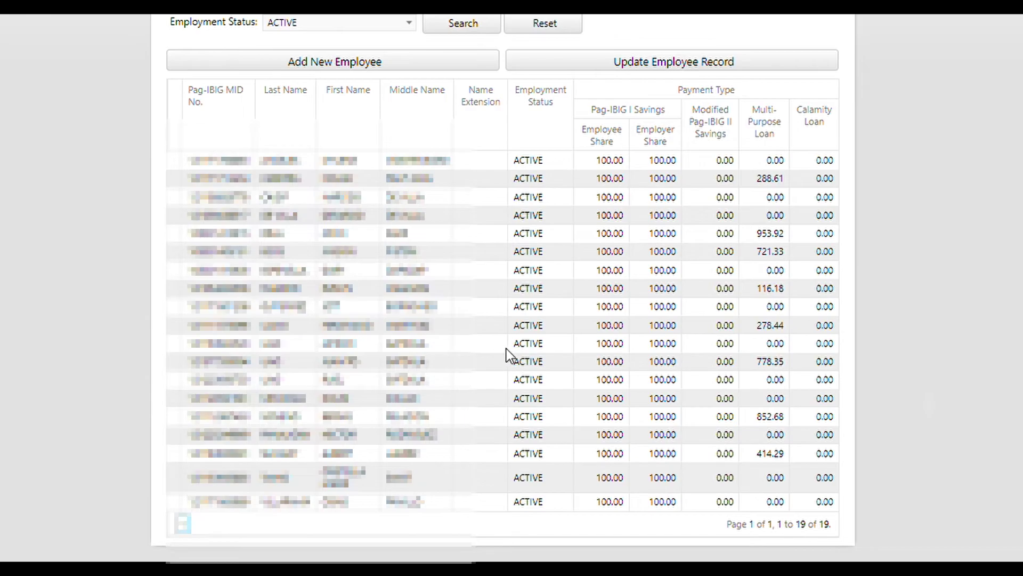
scroll(274, 170, "up", 3)
Step: Try to change the first listed employee's employment status to SEPARATED/ RESIGNED in the employee record
left_click(334, 317)
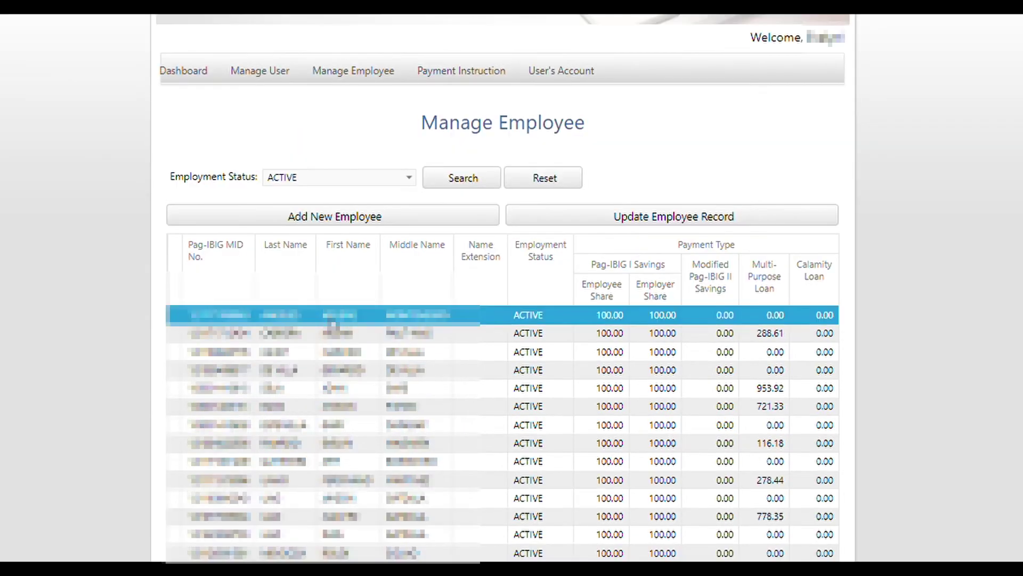
left_click(708, 227)
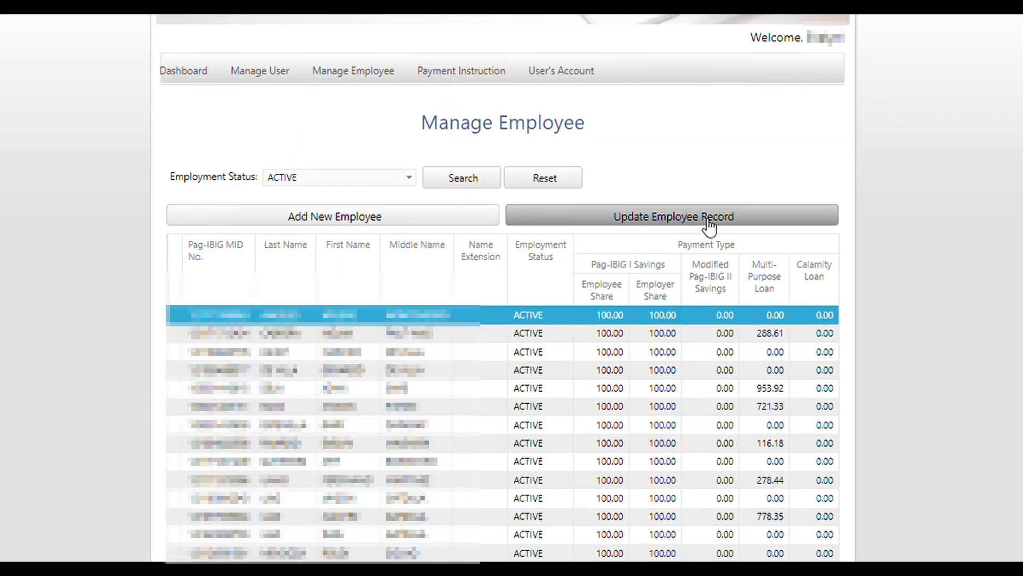
left_click(708, 227)
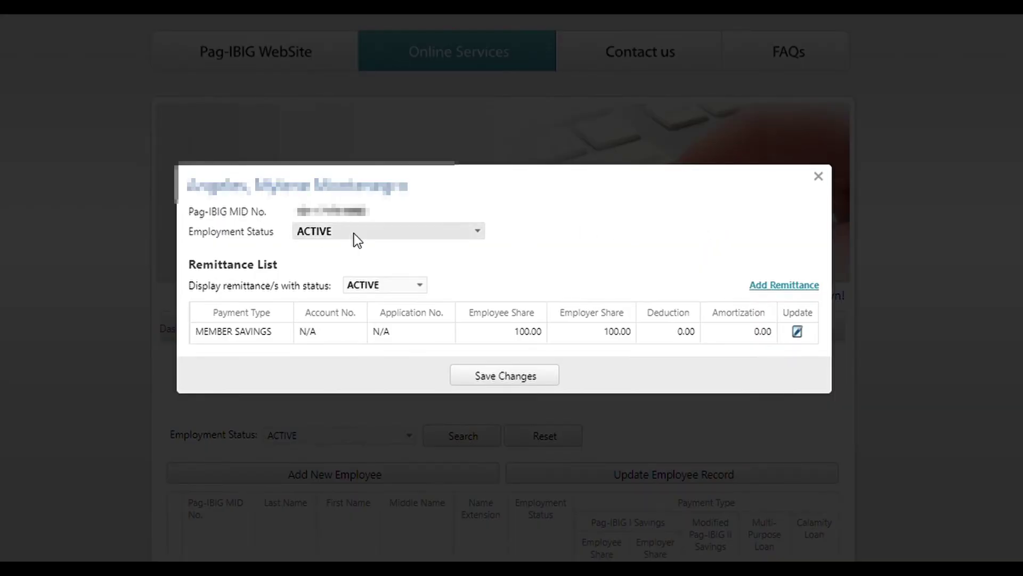
left_click(422, 234)
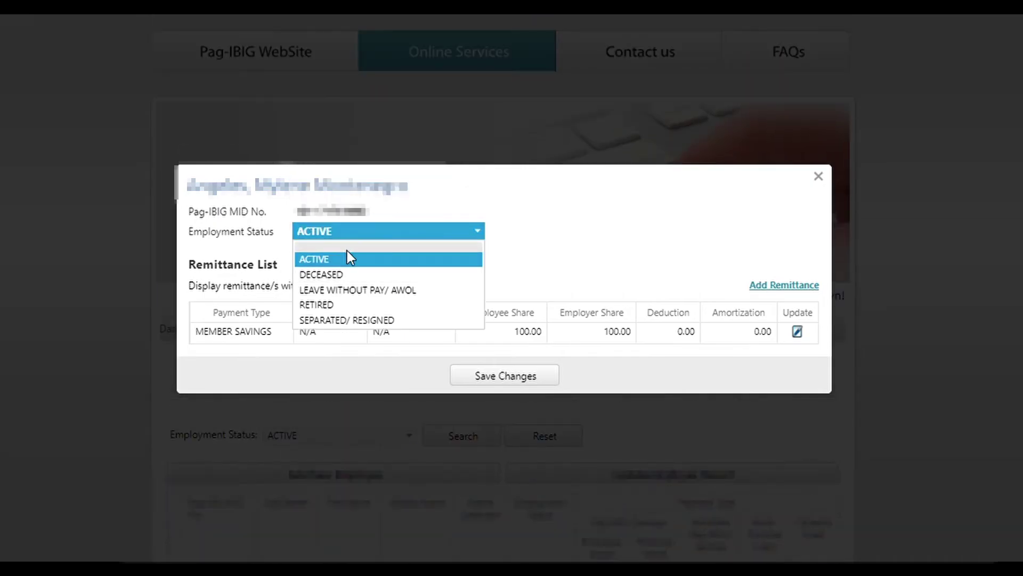
left_click(356, 320)
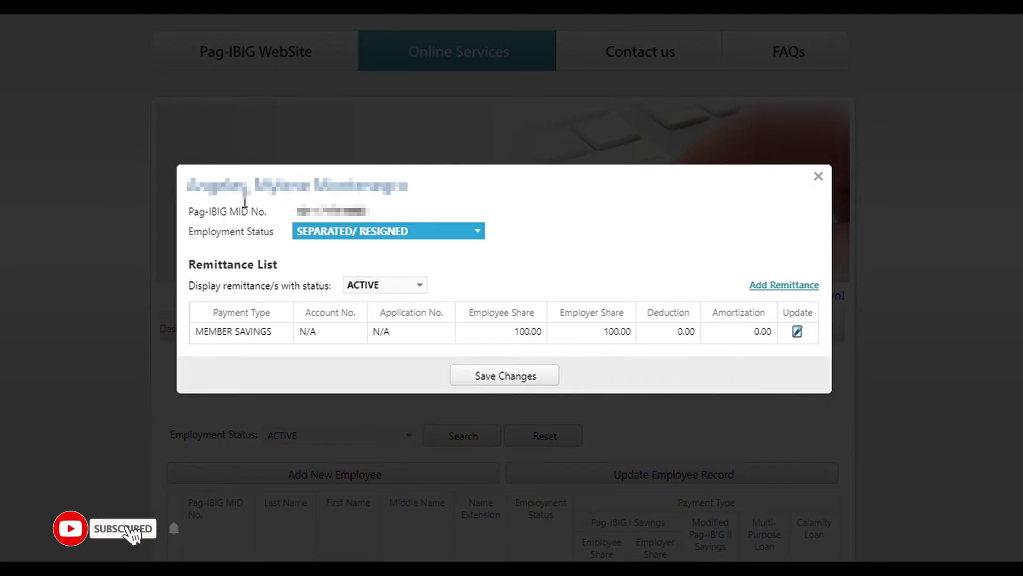
left_click(419, 286)
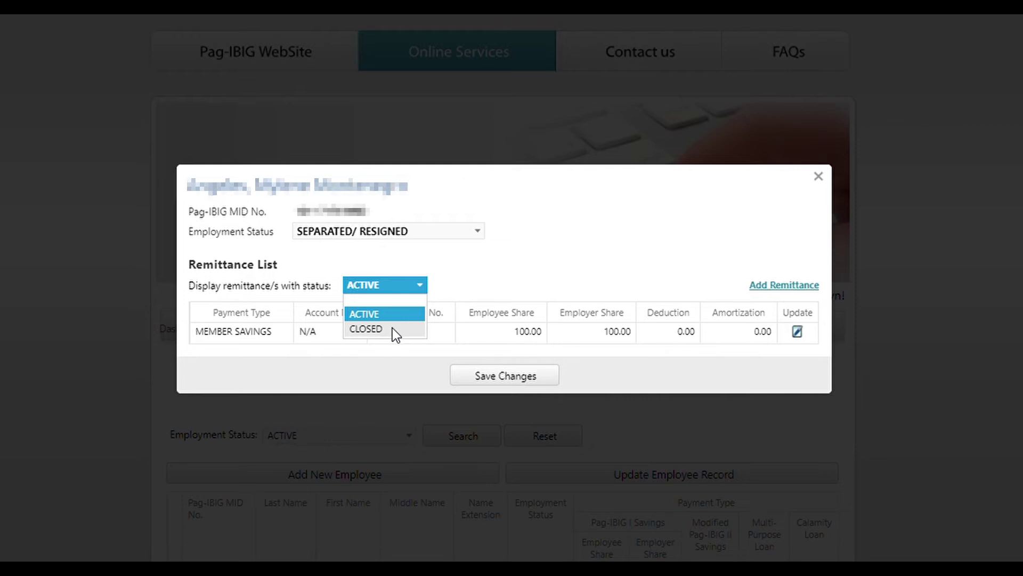
left_click(502, 261)
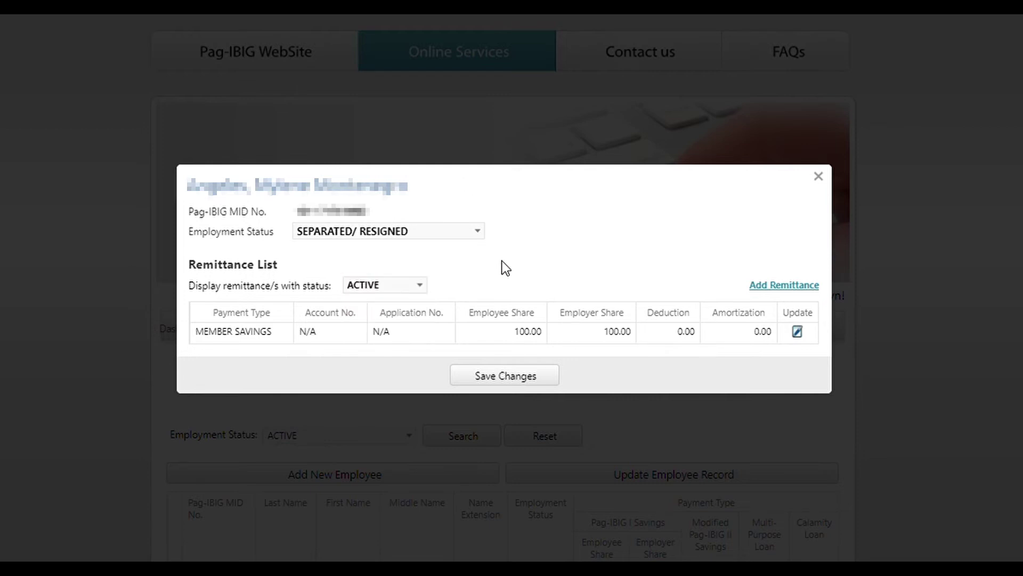
left_click(504, 375)
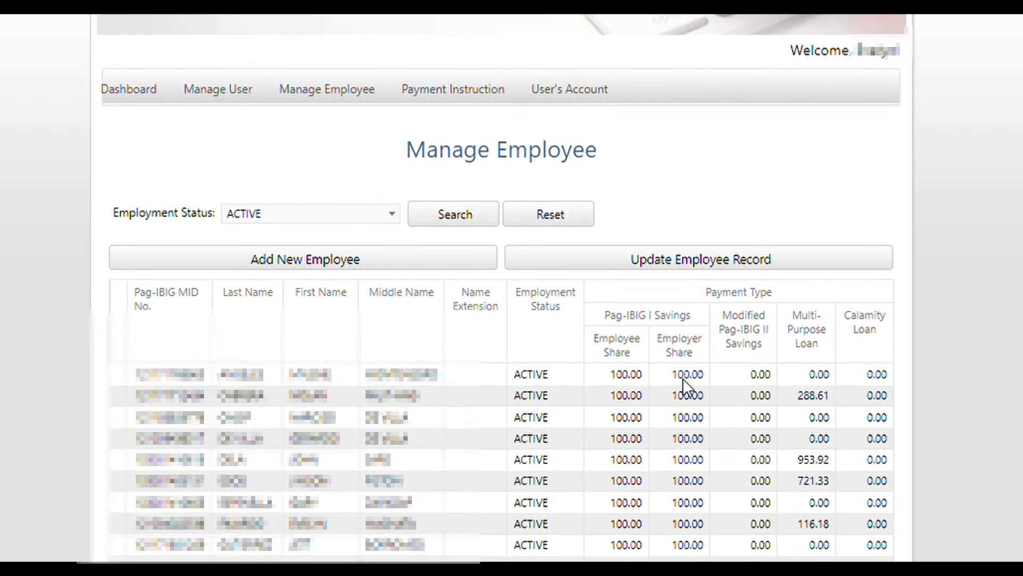
Step: Try to add a MULTI-PURPOSE LOAN remittance to the first listed employee's record, then close the record
scroll(682, 378, "down", 2)
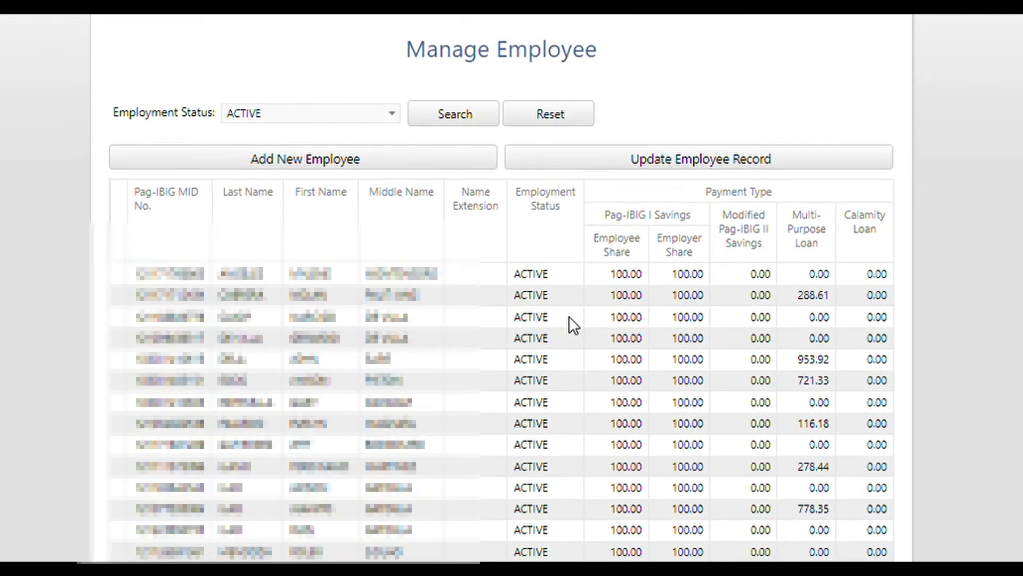
left_click(450, 283)
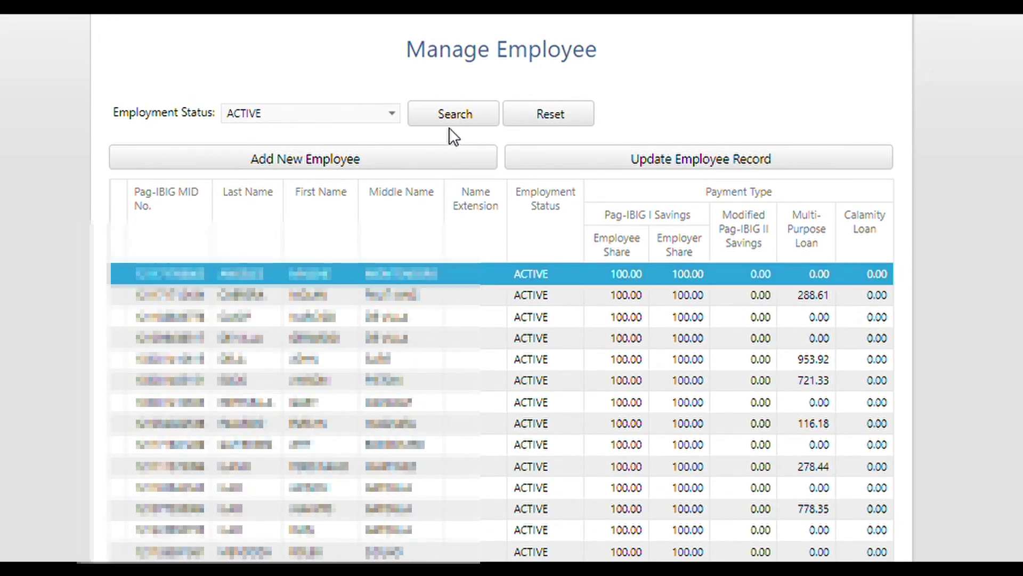
left_click(669, 162)
left_click(832, 243)
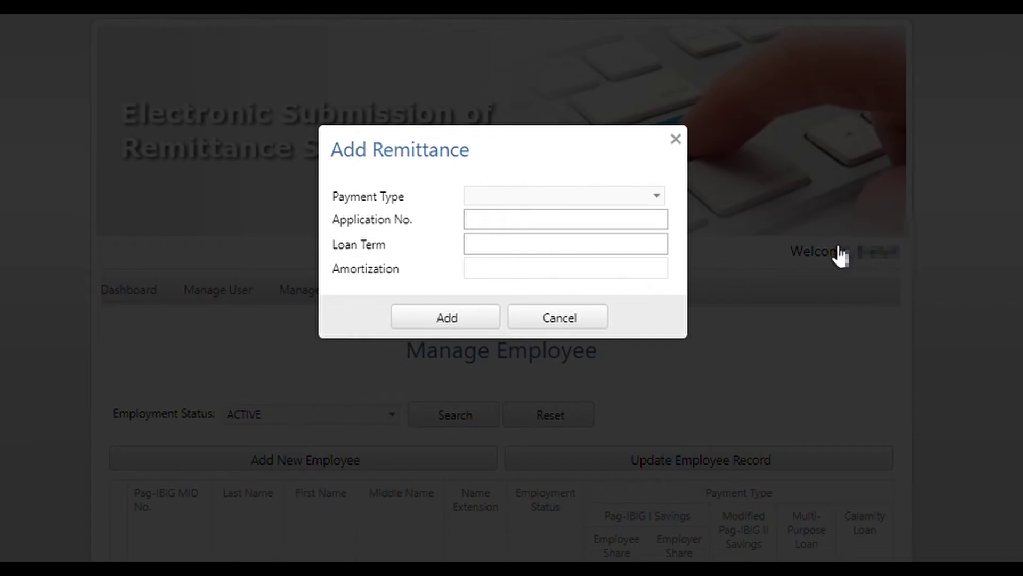
left_click(615, 195)
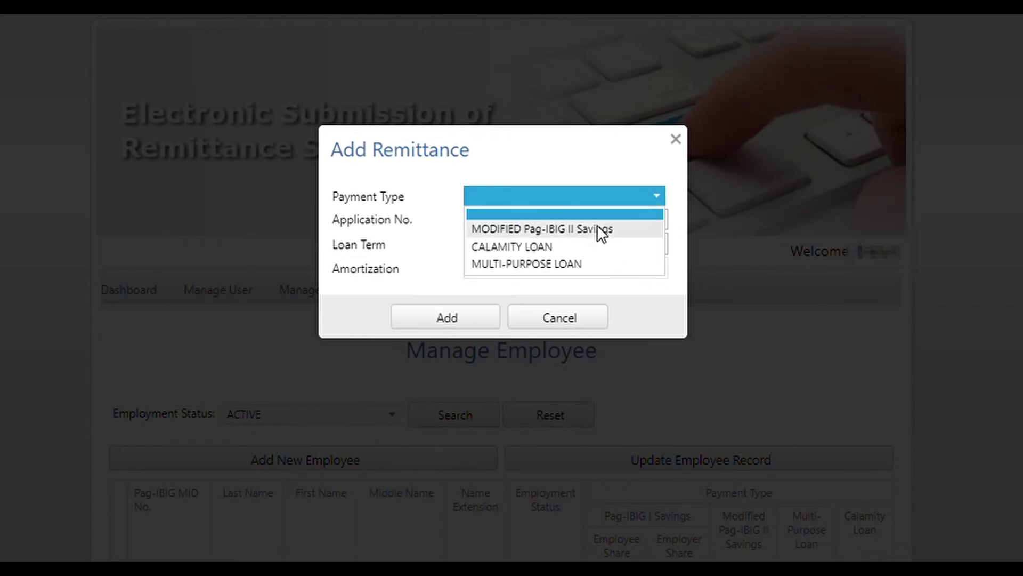
left_click(557, 262)
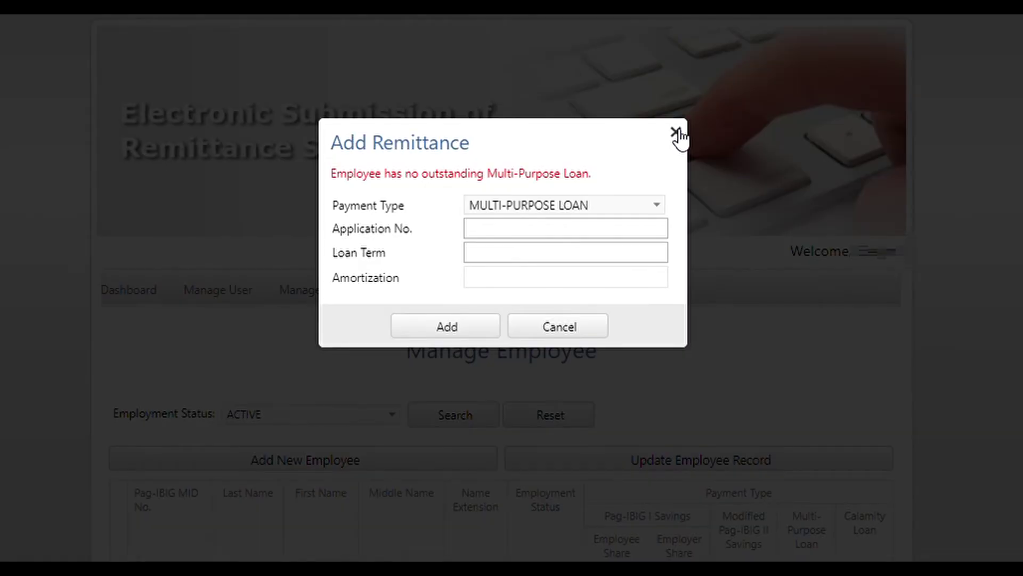
left_click(838, 67)
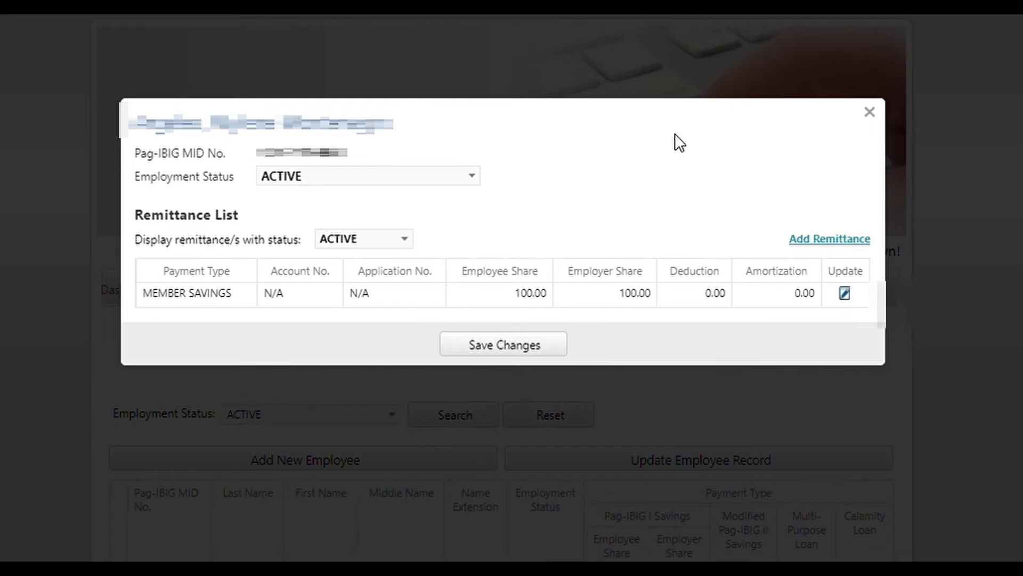
left_click(870, 112)
Step: Try setting the second listed employee's multi-purpose loan remittance to CLOSED, and leave the update without saving
scroll(833, 263, "down", 7)
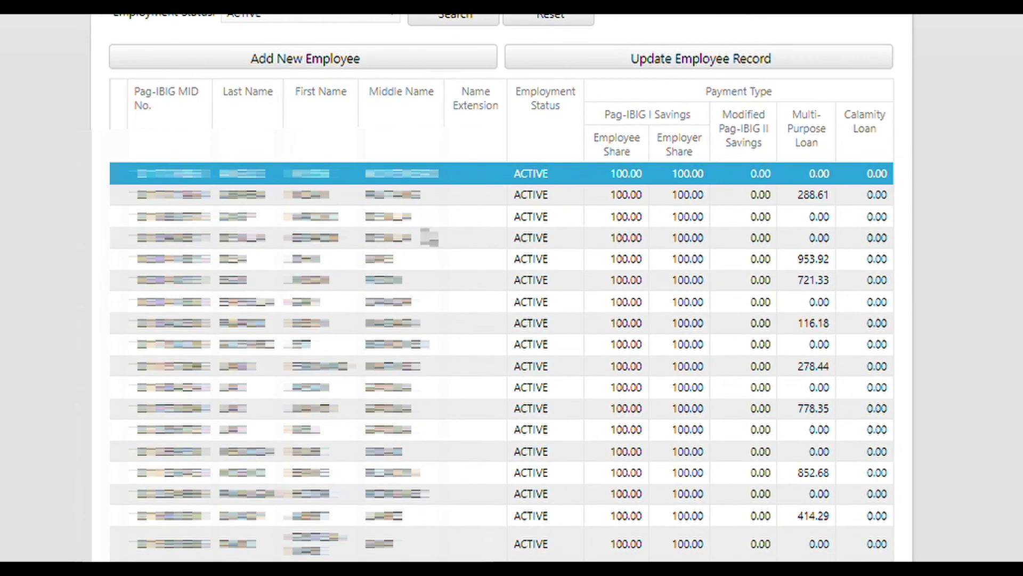
left_click(791, 196)
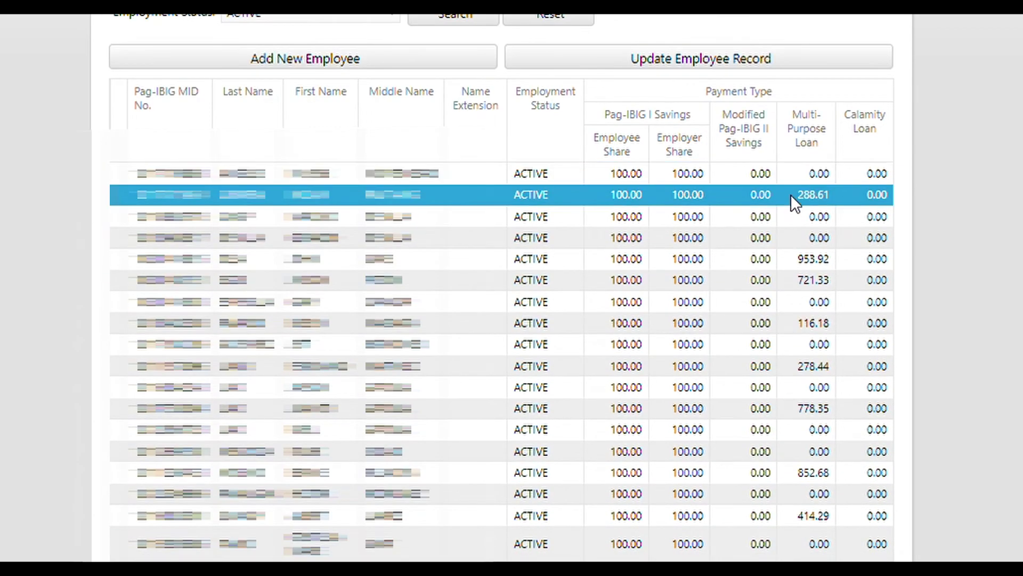
left_click(759, 59)
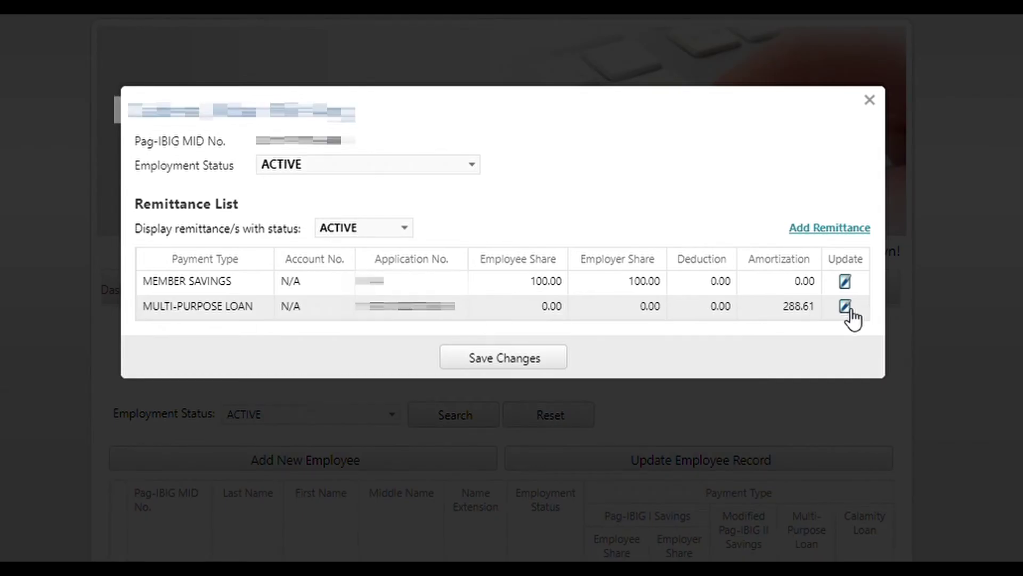
left_click(845, 307)
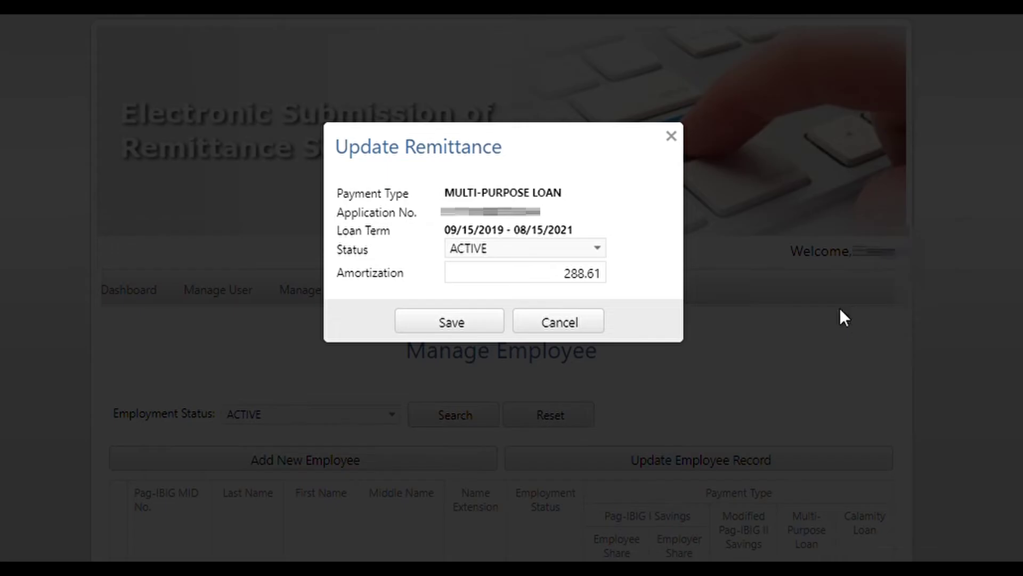
left_click(586, 246)
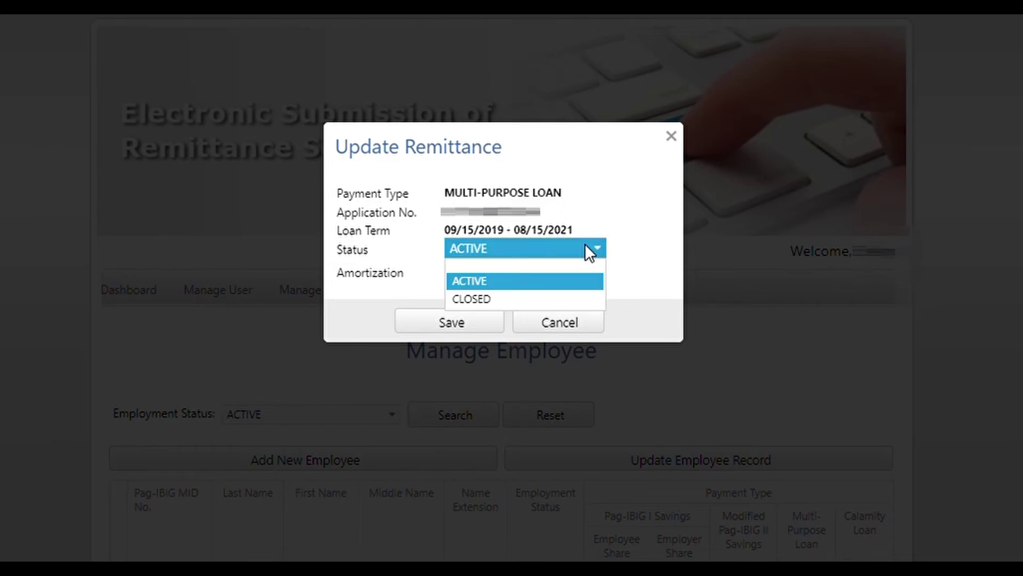
left_click(586, 249)
left_click(584, 245)
left_click(539, 299)
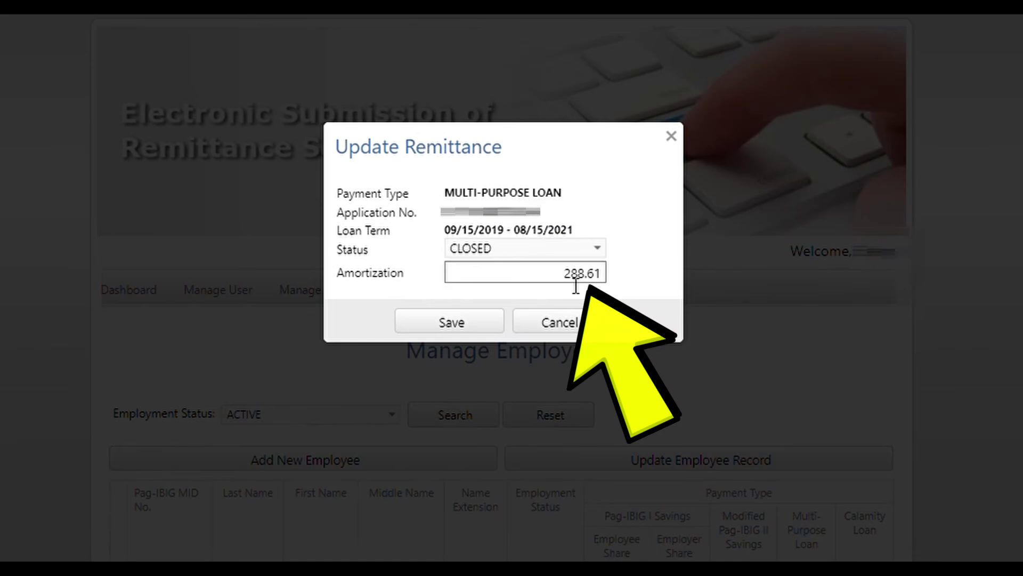
left_click(670, 137)
scroll(814, 205, "down", 6)
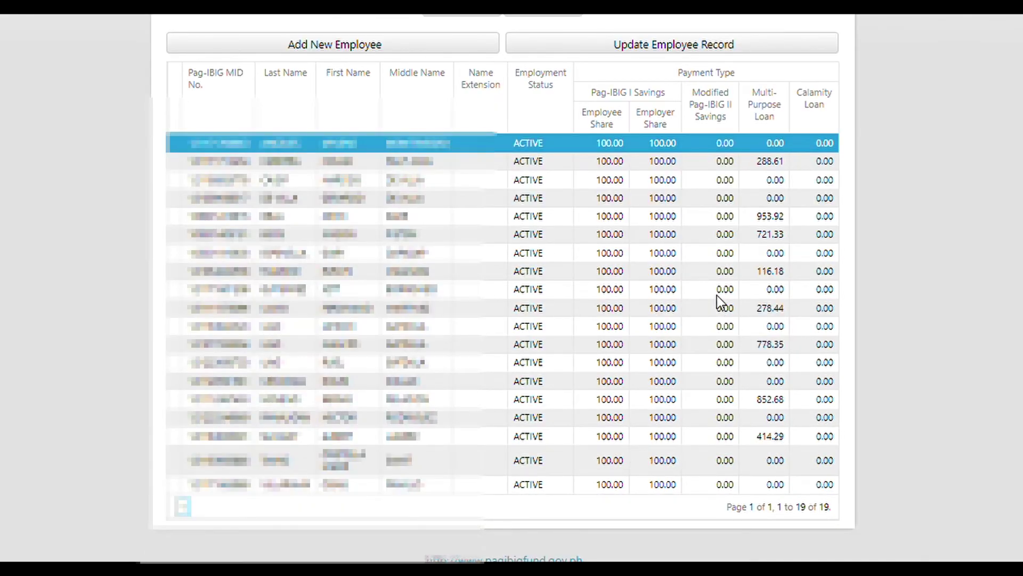
scroll(718, 295, "up", 2)
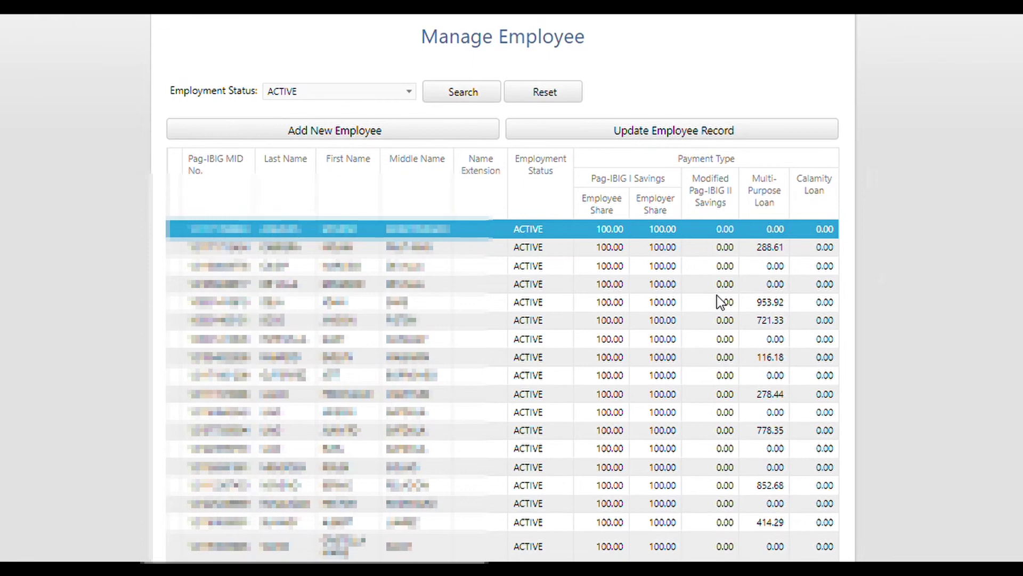
scroll(718, 295, "up", 5)
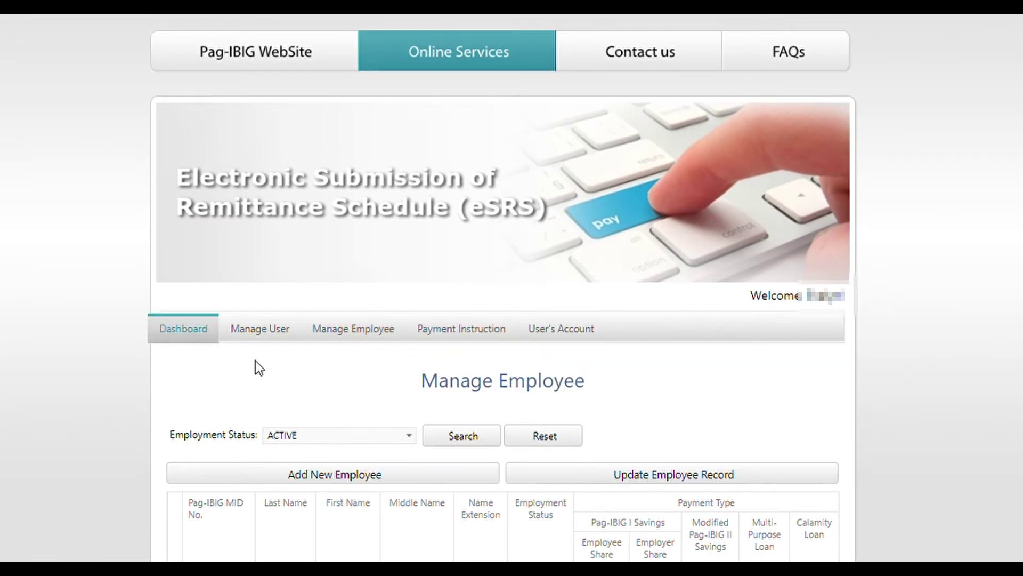
Step: Create a new payment instruction for MEMBER SAVINGS covering May 2021 to May 2021
mouse_move(415, 337)
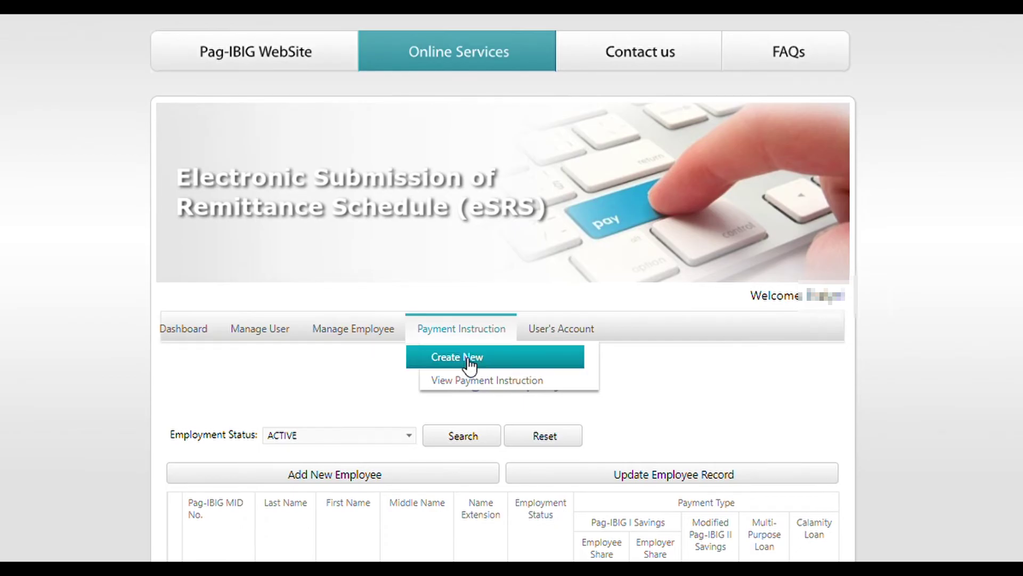
left_click(469, 364)
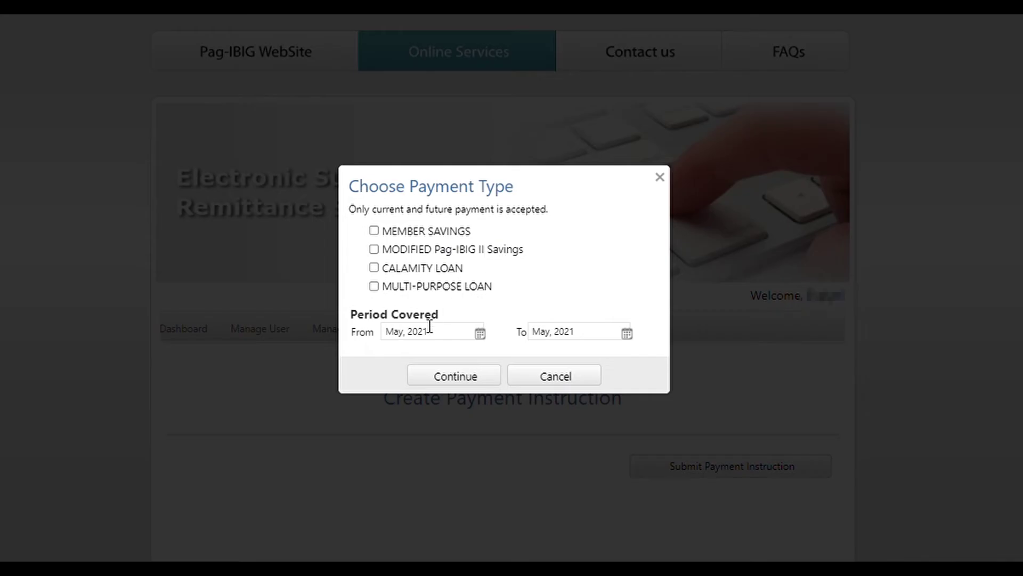
left_click(374, 231)
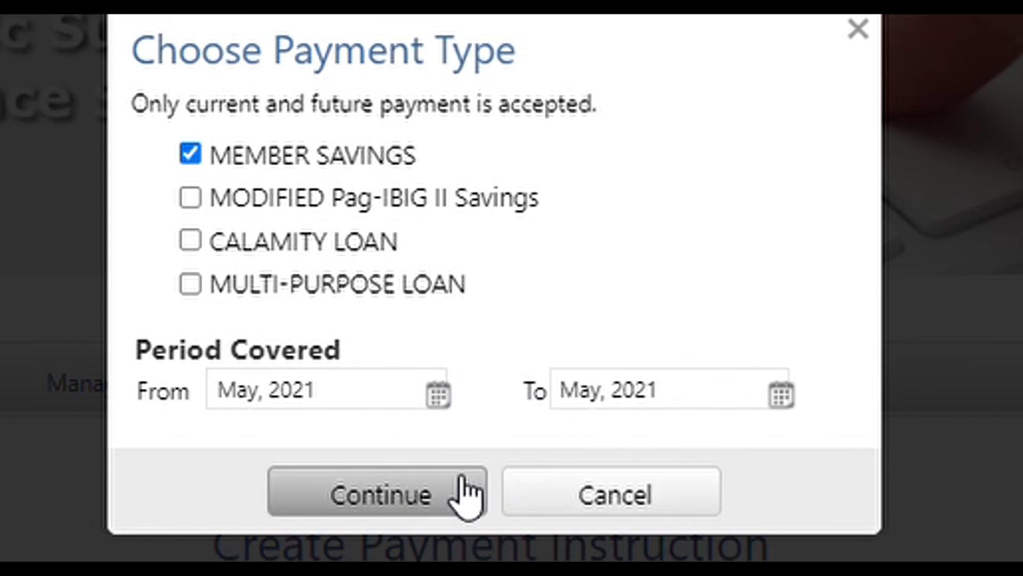
left_click(410, 506)
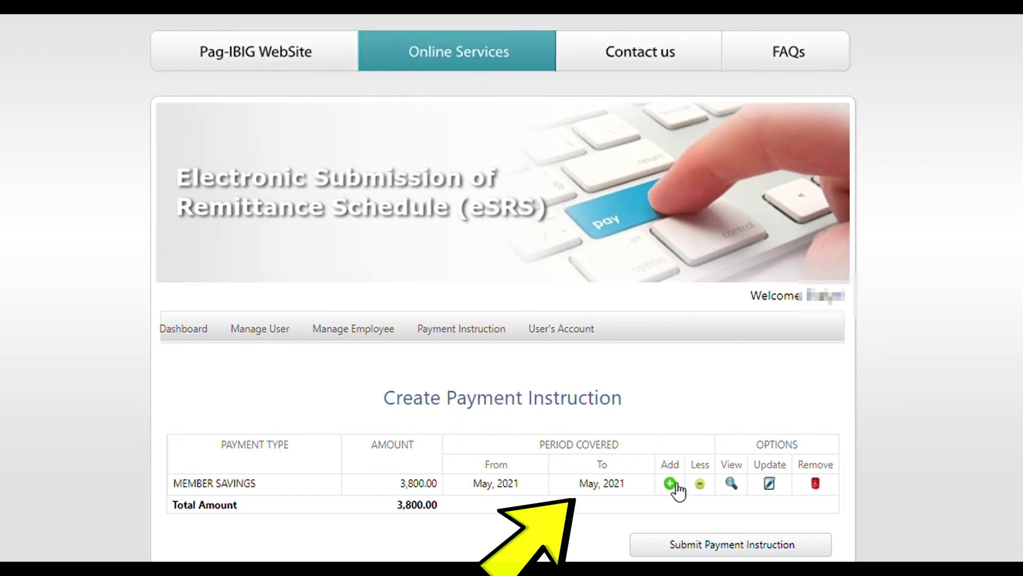
Step: Review both pages of the MEMBER SAVINGS remittance list and close it
left_click(730, 482)
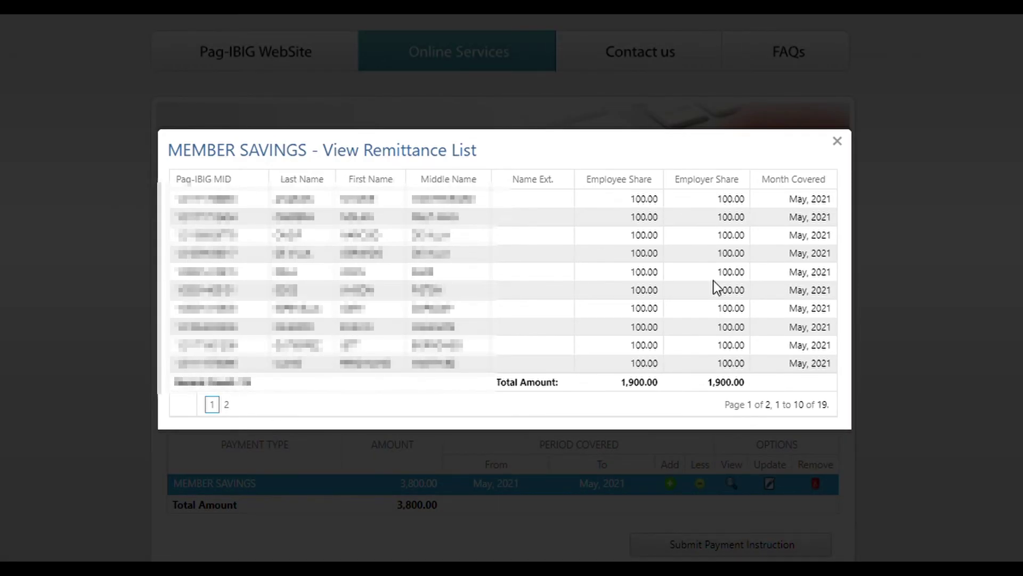
left_click(227, 405)
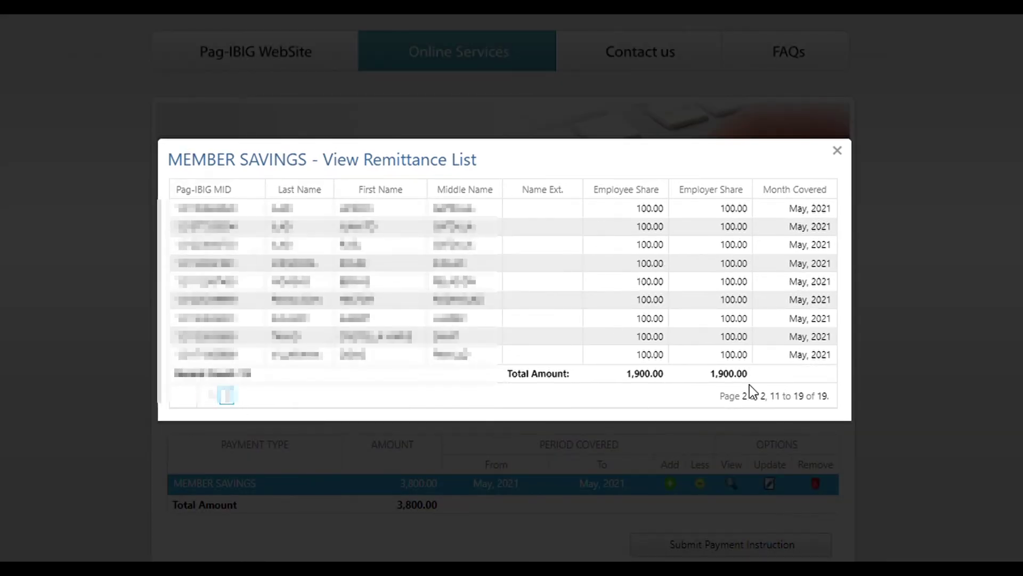
left_click(837, 151)
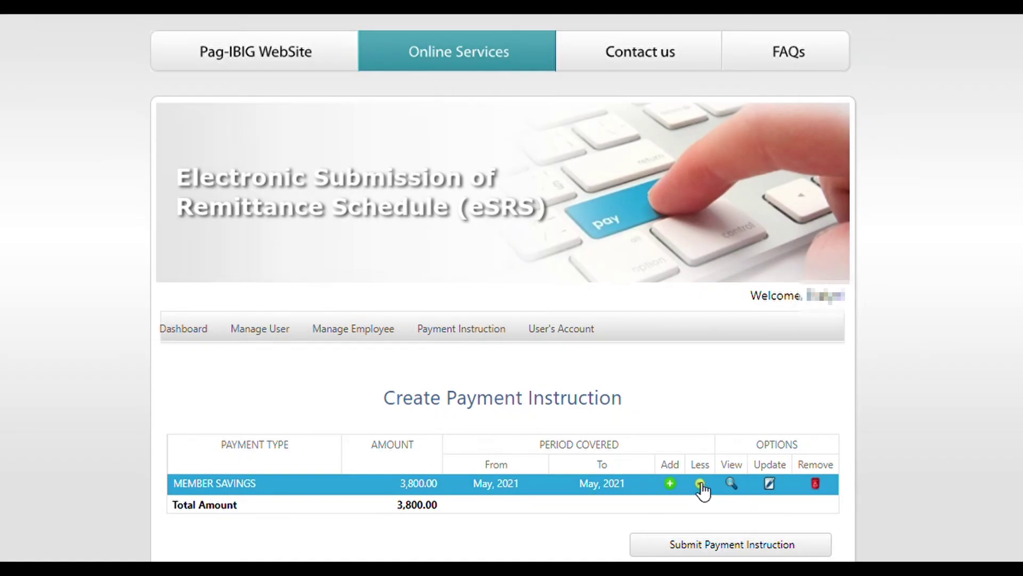
Step: Add June 2021 to the period covered by MEMBER SAVINGS with all listed employees kept selected
left_click(671, 484)
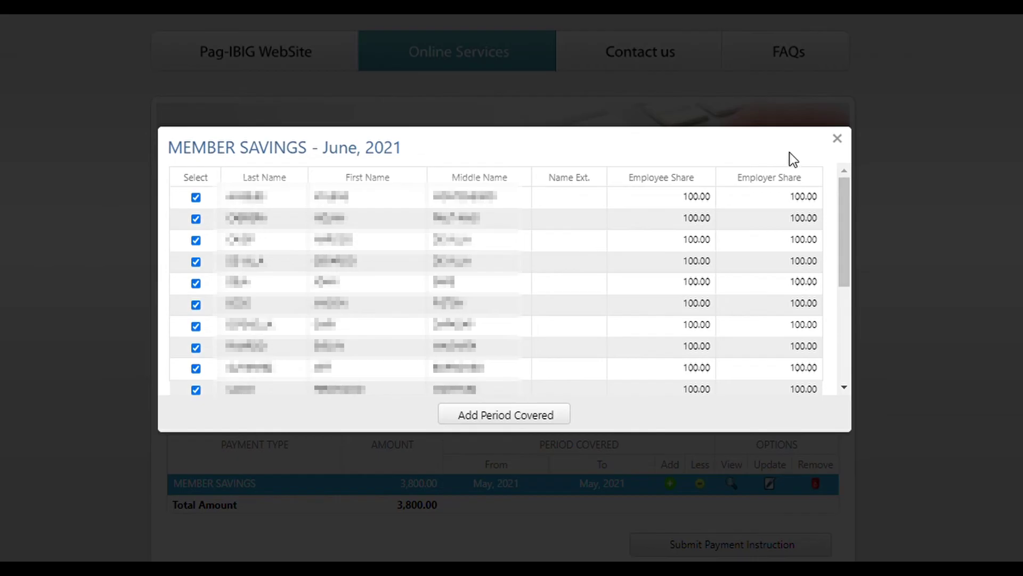
left_click(522, 423)
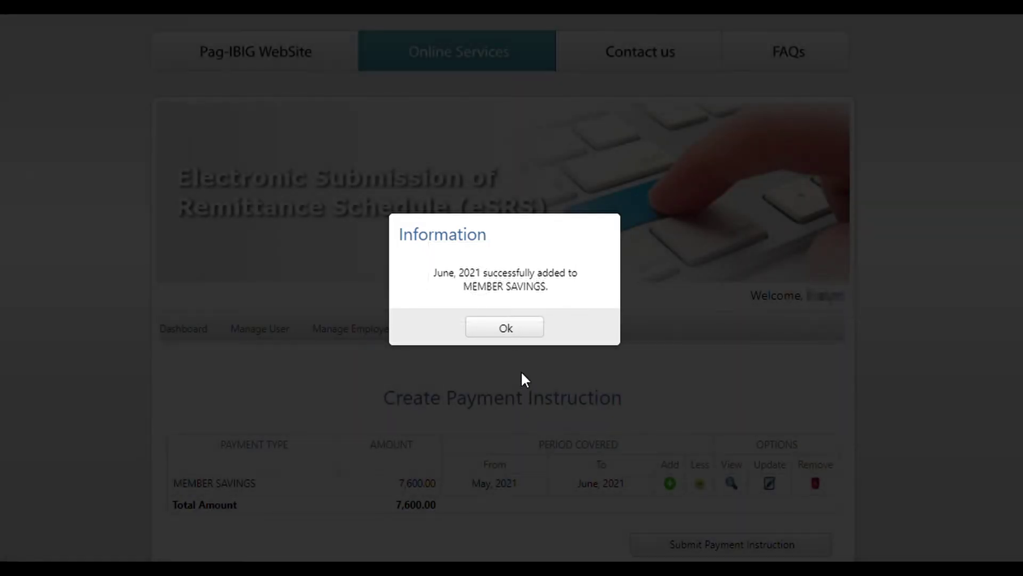
left_click(521, 330)
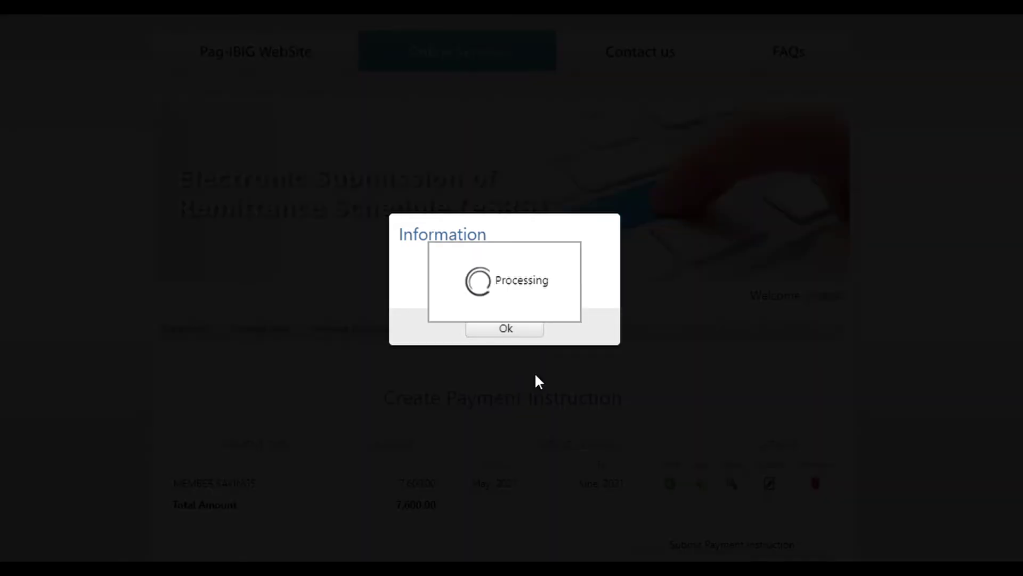
Step: Remove the June 2021 remittance listing from MEMBER SAVINGS
scroll(554, 405, "down", 2)
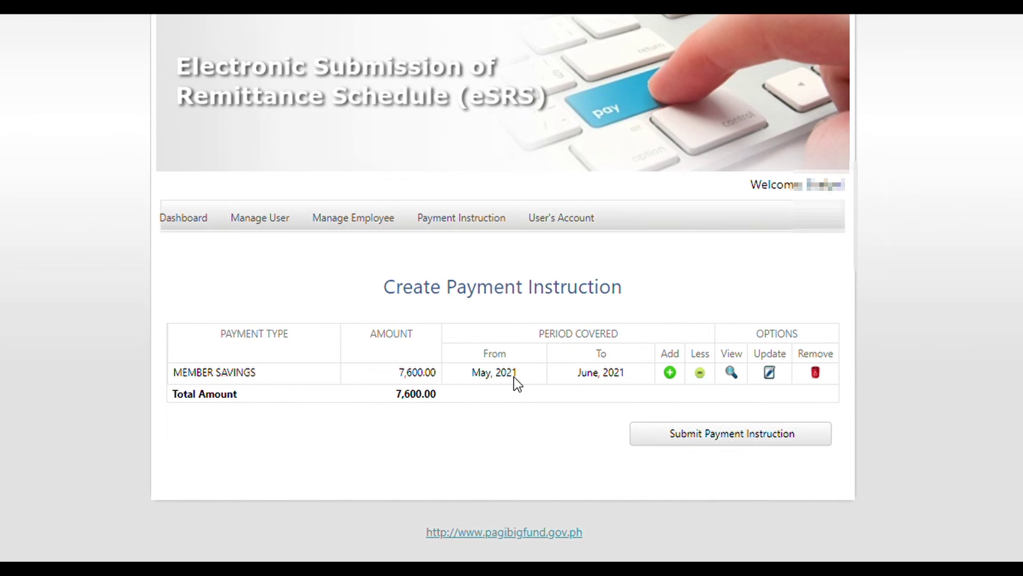
left_click(700, 373)
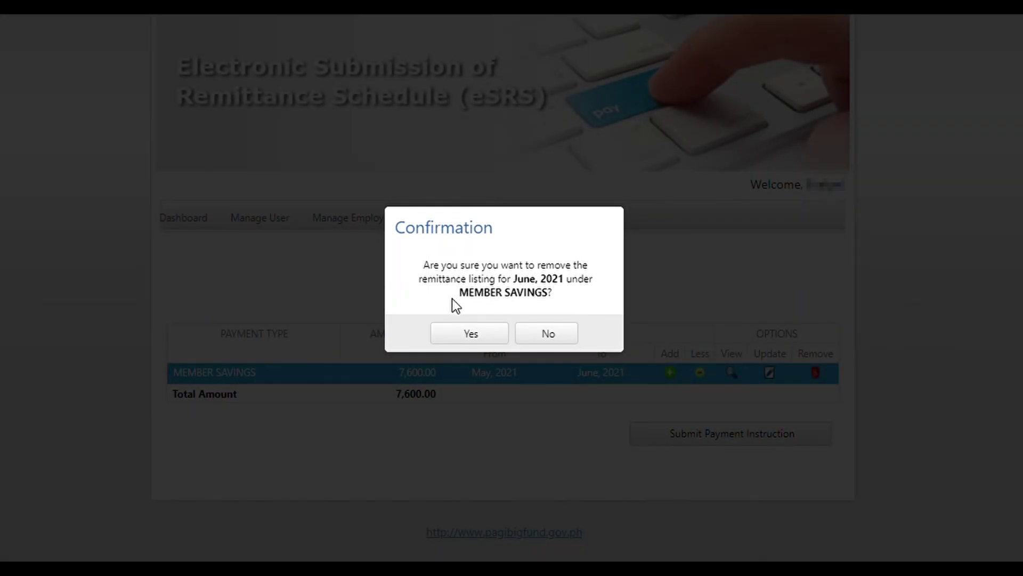
left_click(474, 335)
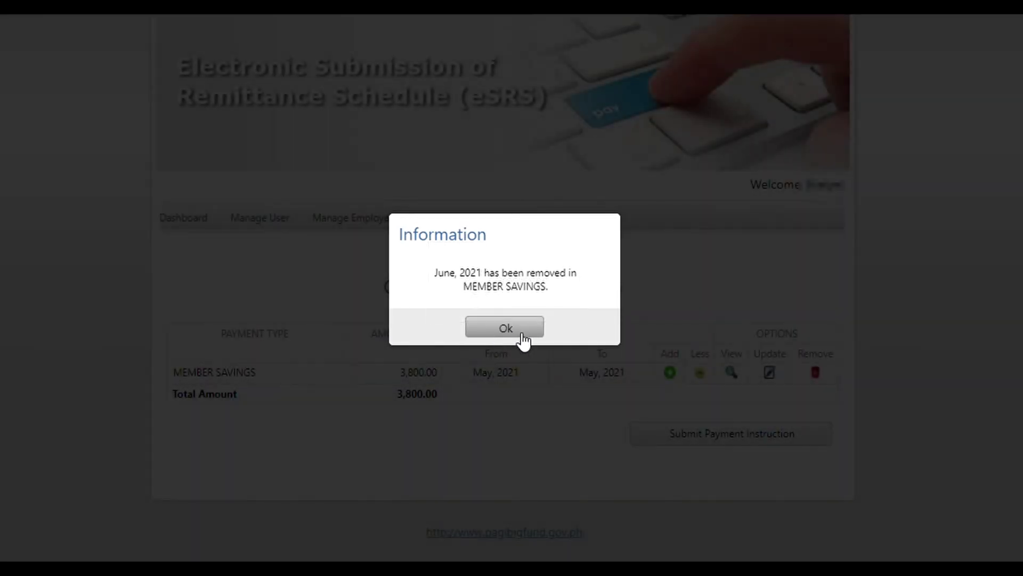
left_click(522, 333)
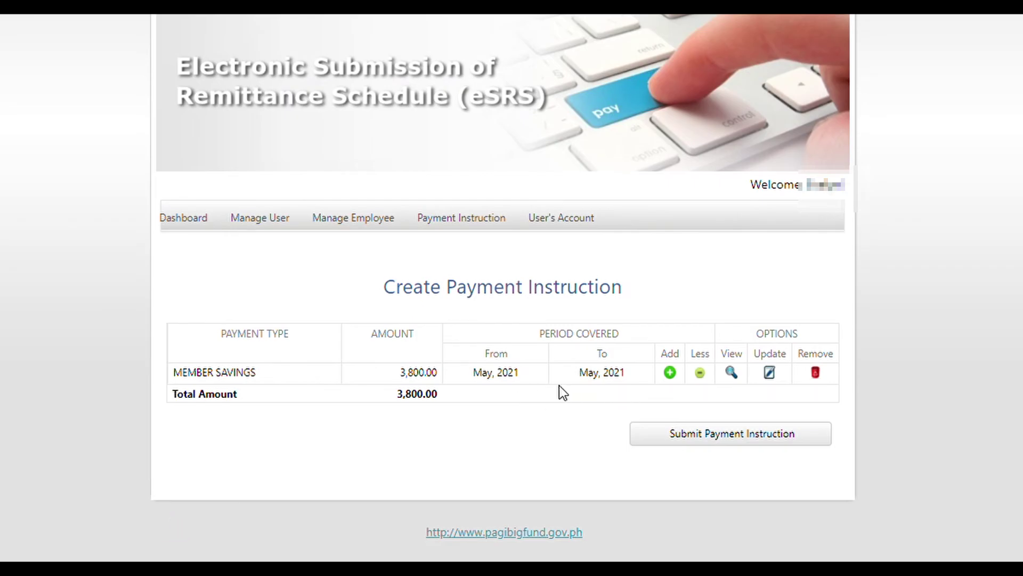
Step: Submit the MEMBER SAVINGS payment instruction for May 2021 and confirm that all entries are correct
scroll(613, 415, "up", 1)
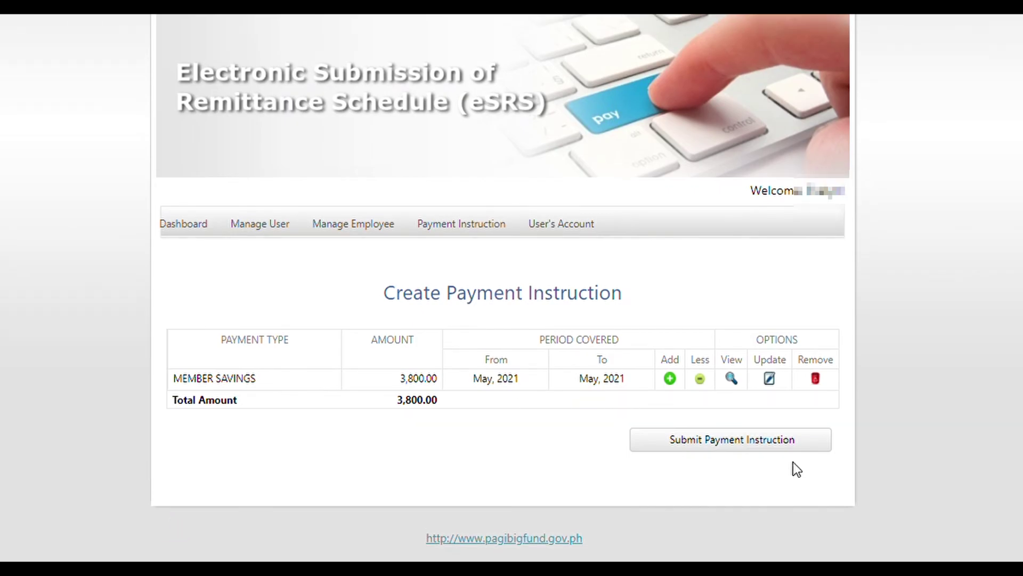
left_click(767, 453)
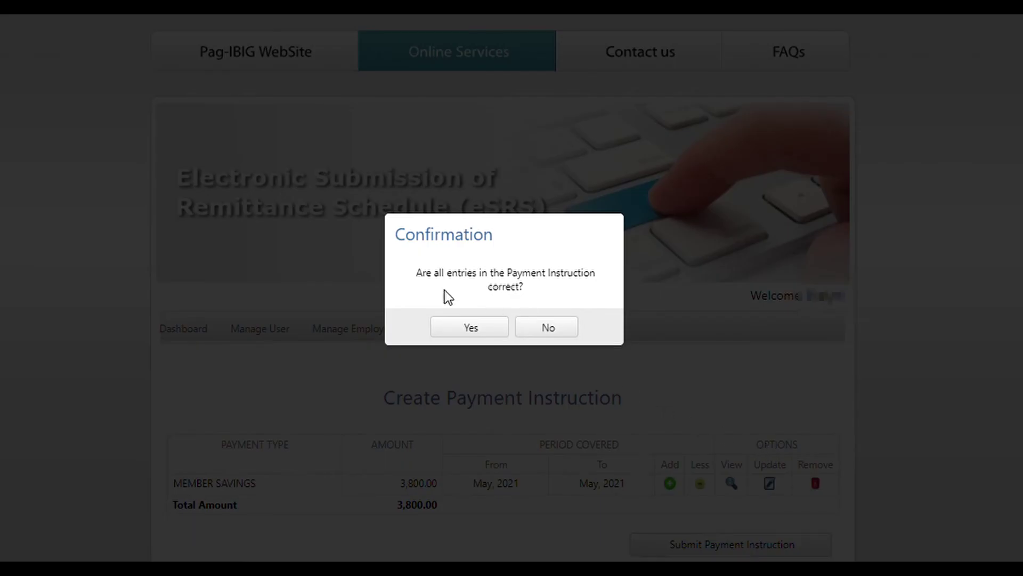
left_click(466, 328)
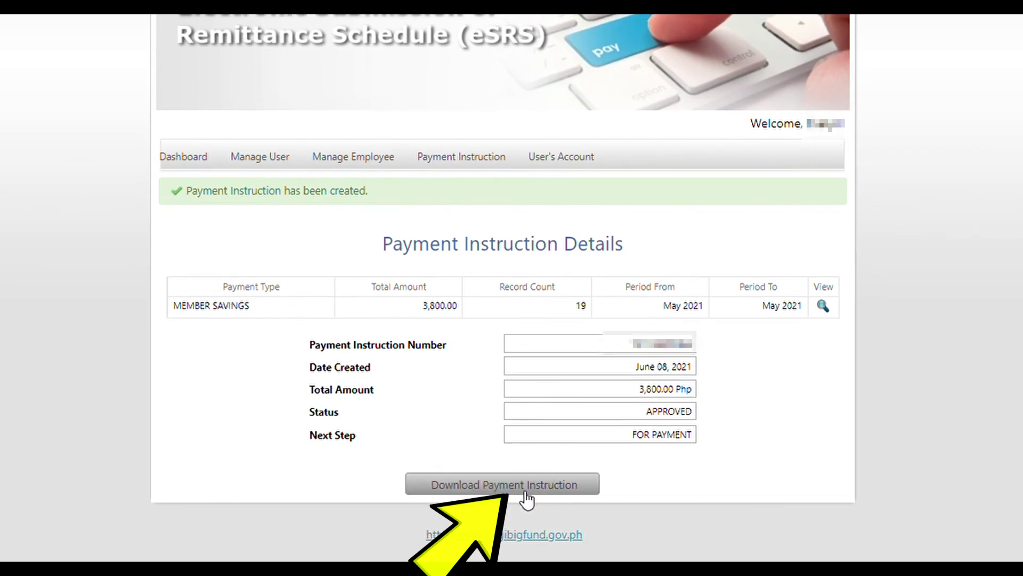
Step: Download the payment instruction form as a PDF and print one color copy on the EPSON L3150 Series
left_click(526, 495)
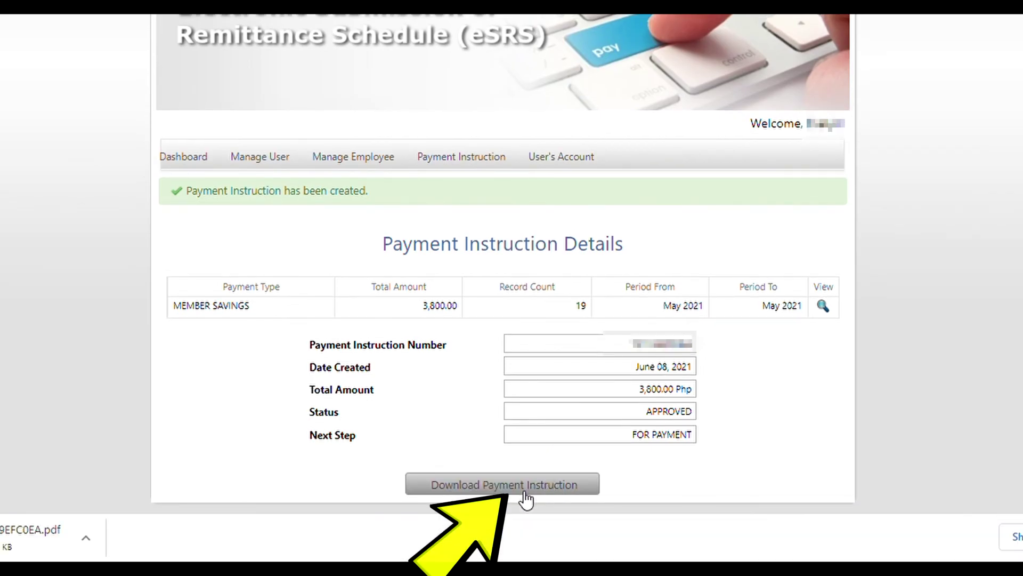
left_click(12, 540)
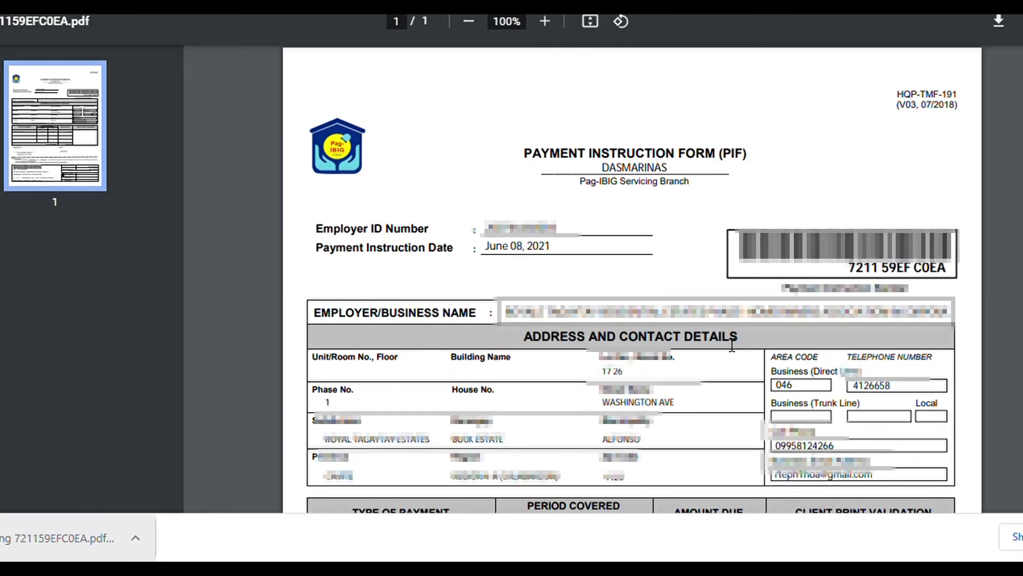
scroll(736, 347, "up", 2)
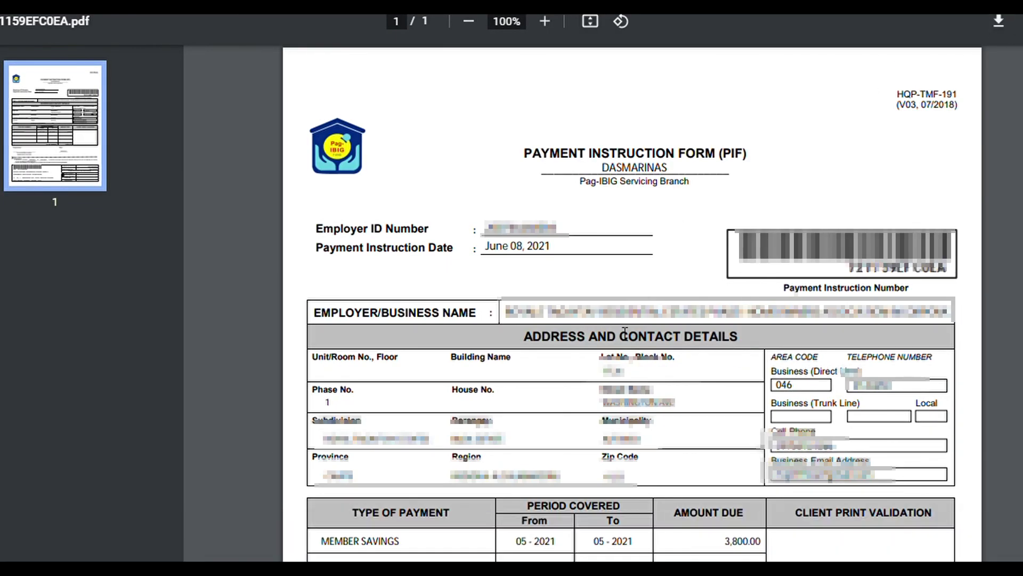
key("ctrl+p")
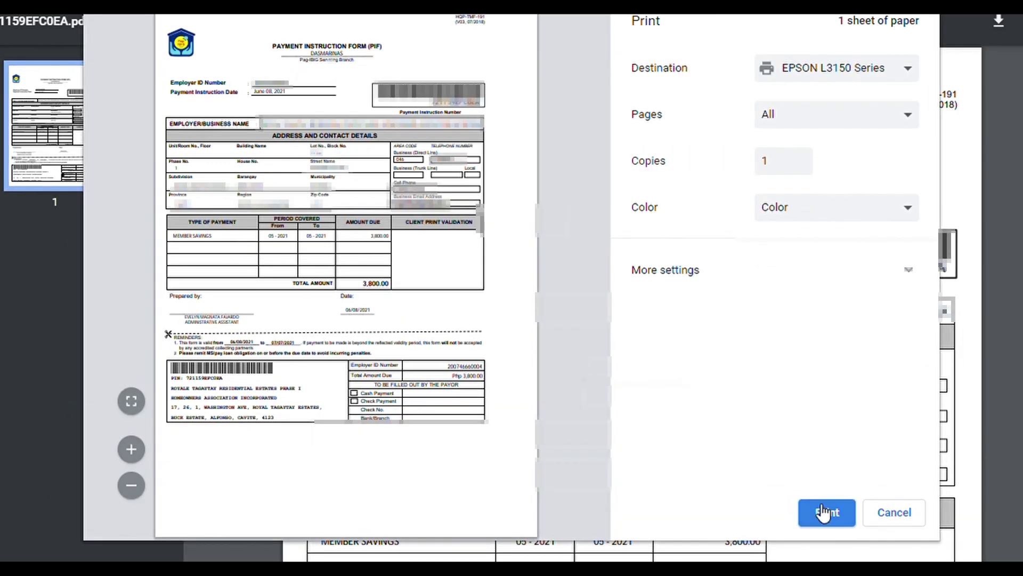
left_click(829, 513)
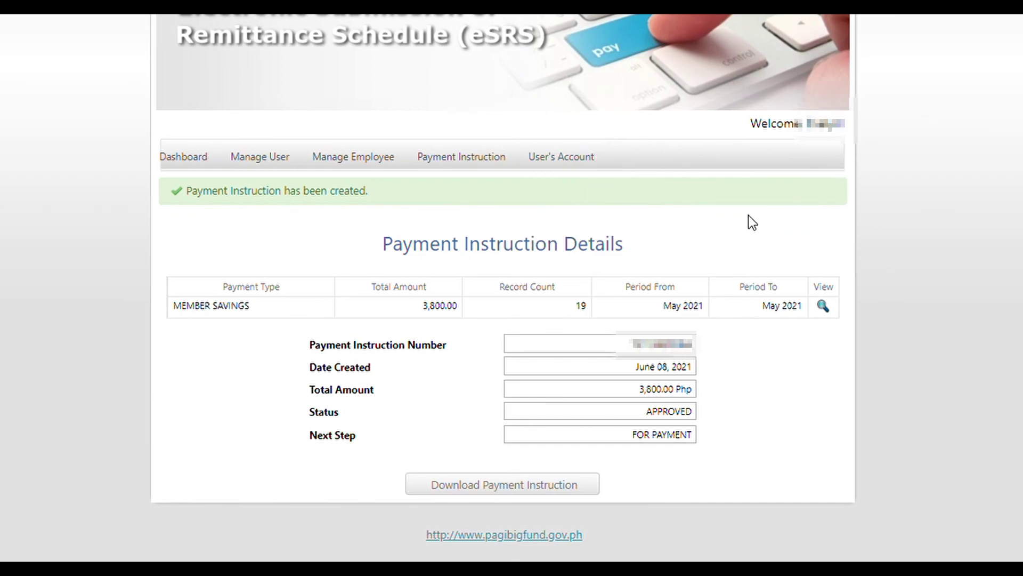
Step: Log out of the employer account
mouse_move(565, 157)
left_click(568, 230)
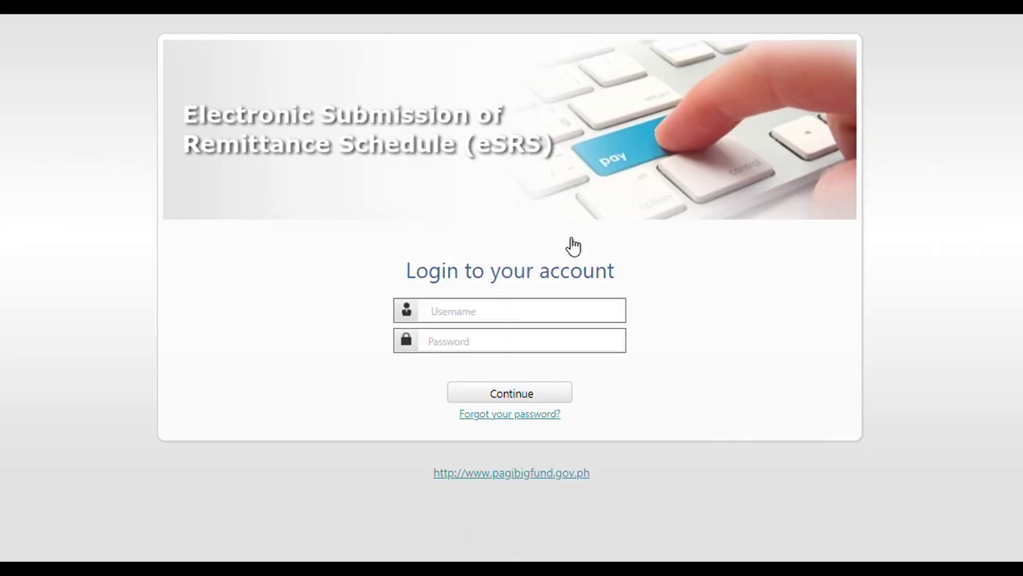